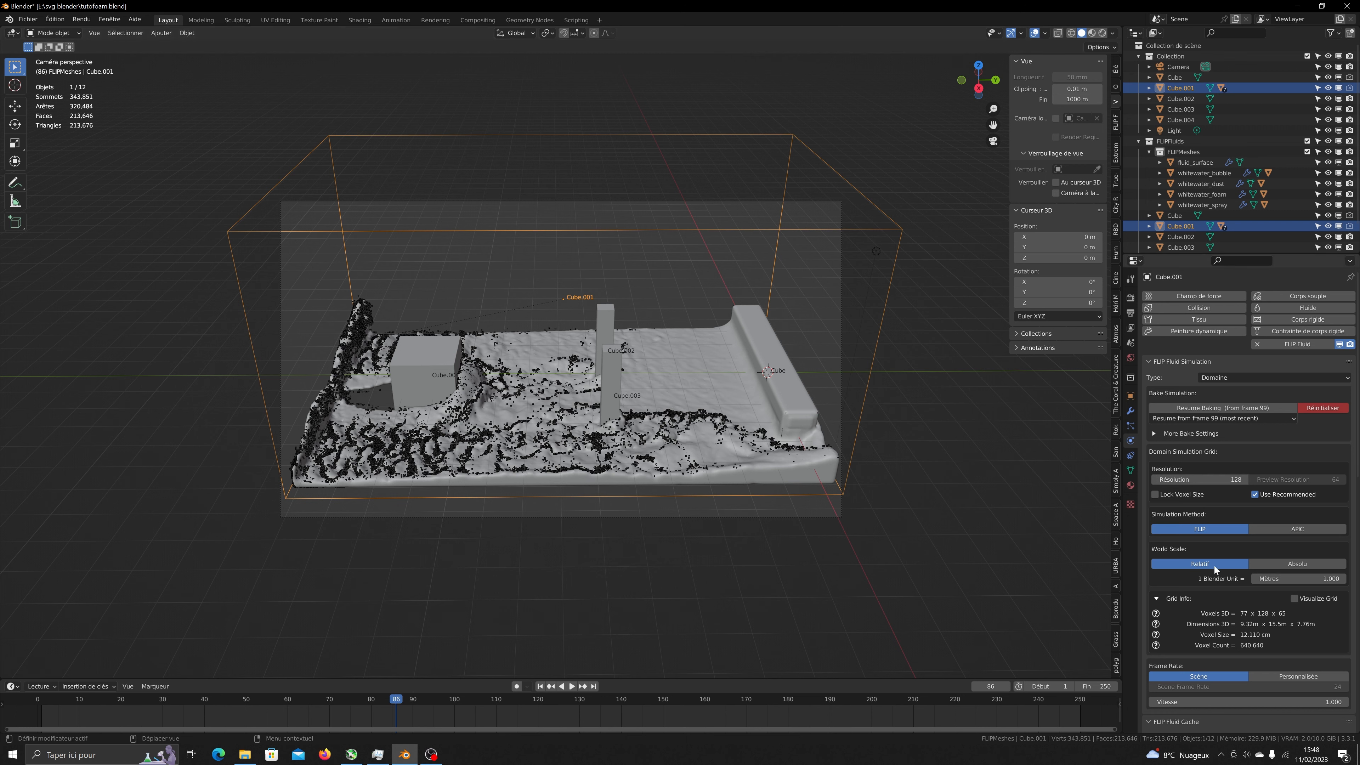
Review the fluid domain's cache, whitewater particle and emitter settings.
scroll(1216, 548, "down", 20)
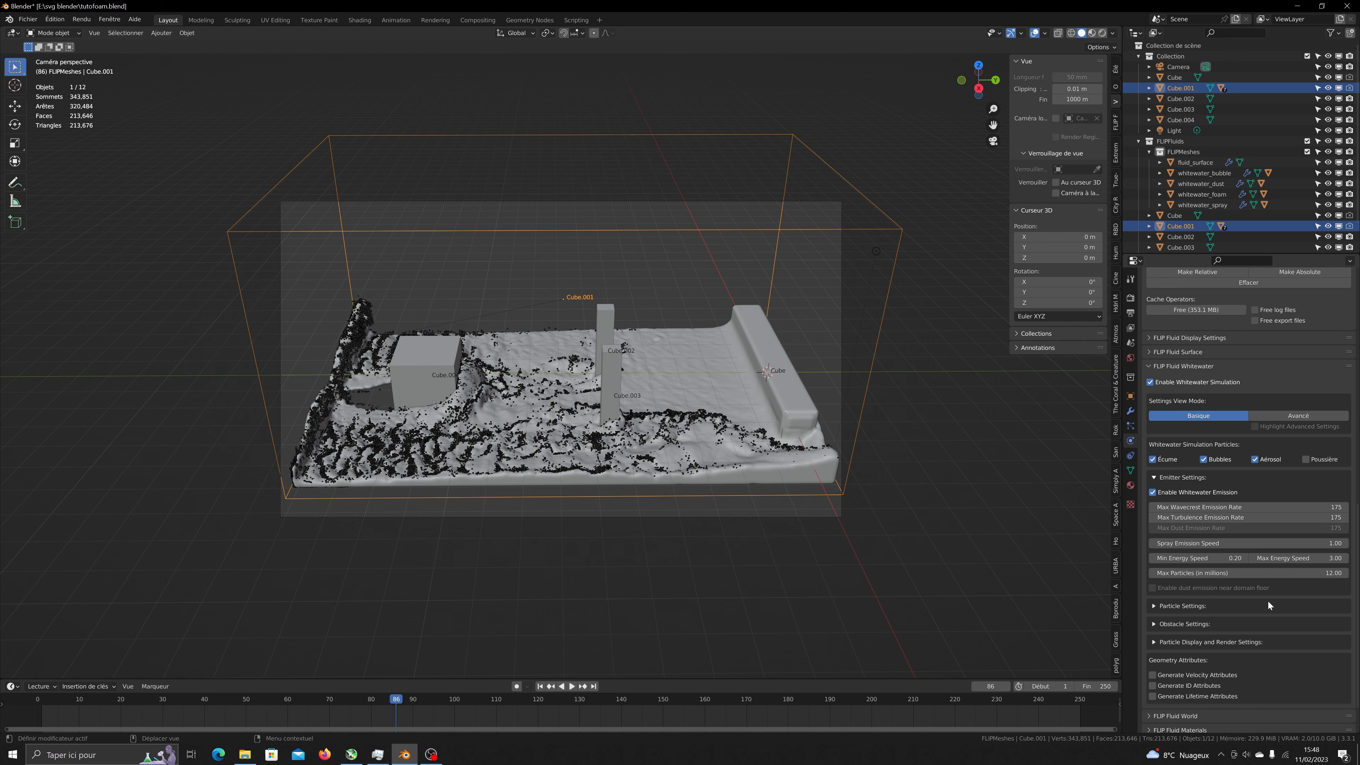
scroll(1251, 528, "up", 6)
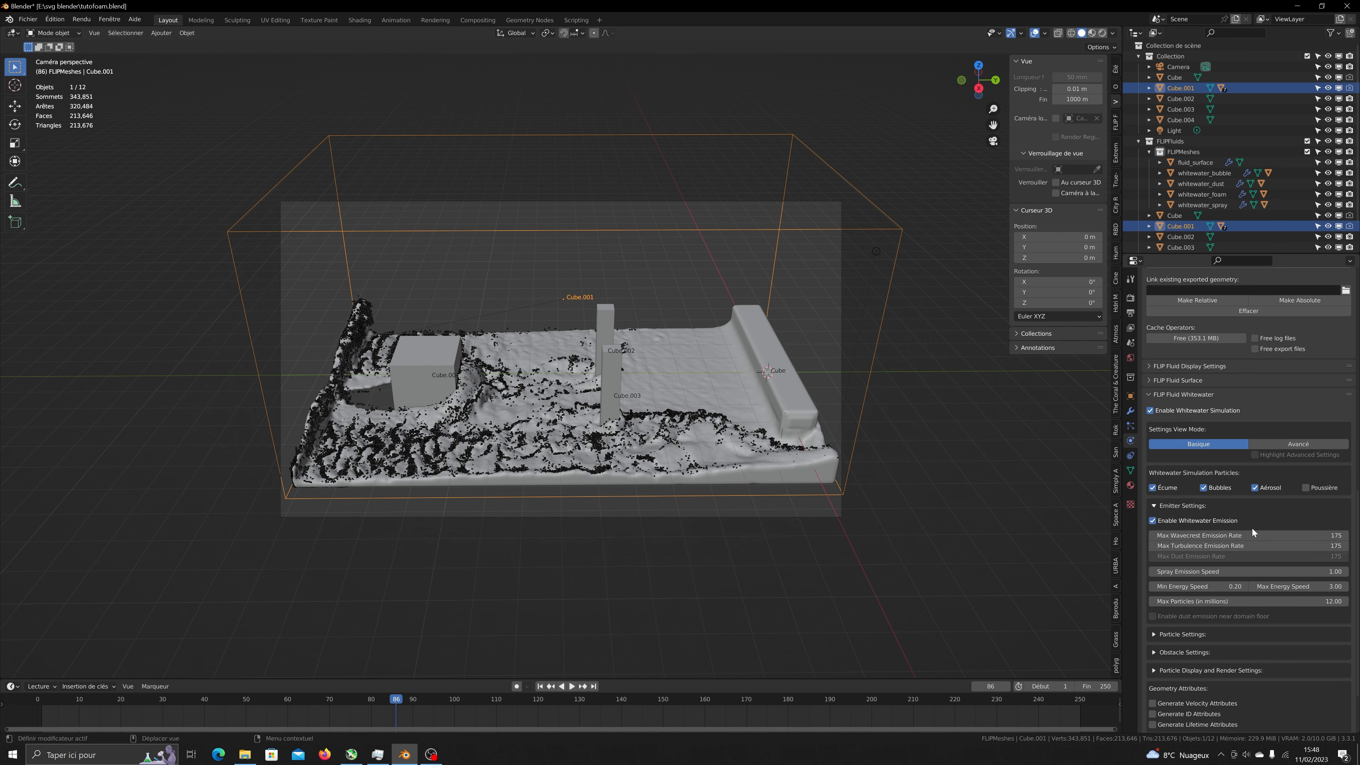
scroll(1251, 527, "up", 1)
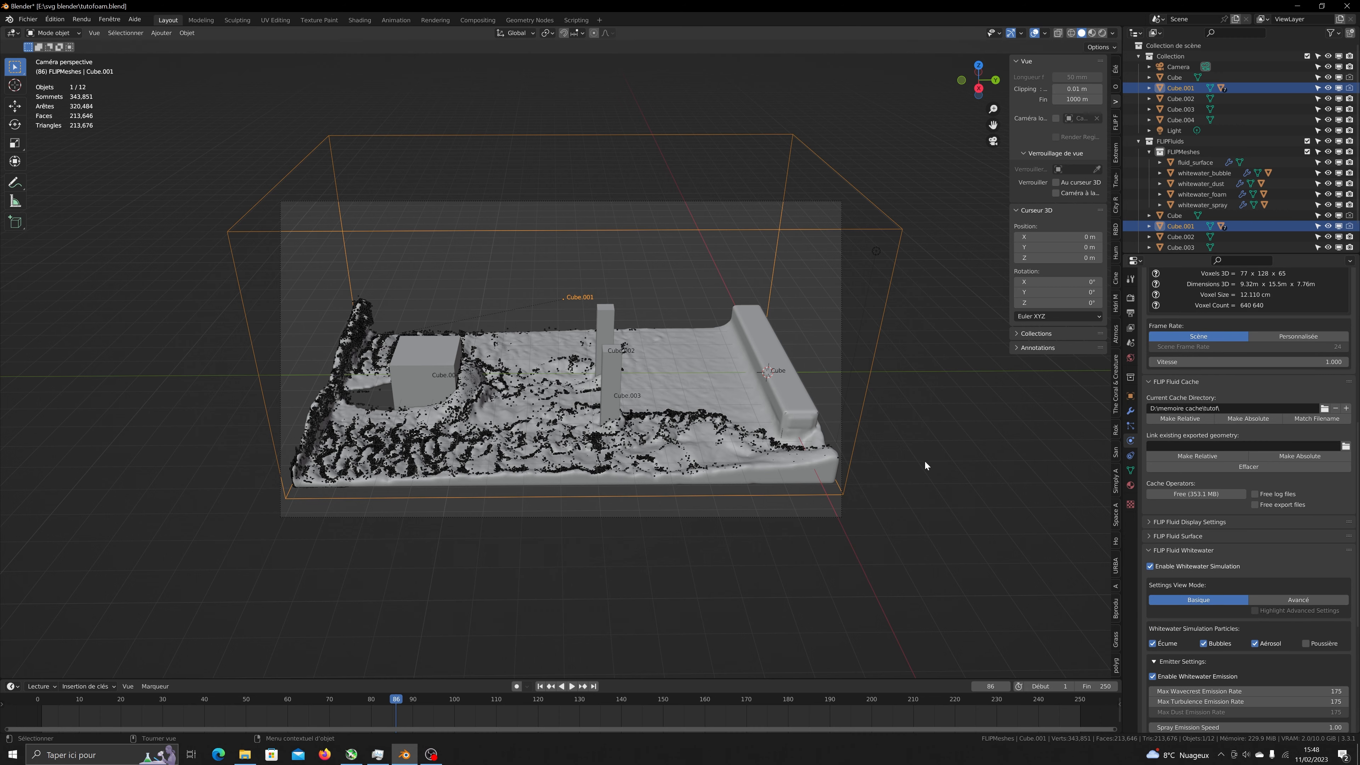
scroll(924, 460, "up", 4)
scroll(922, 459, "down", 3)
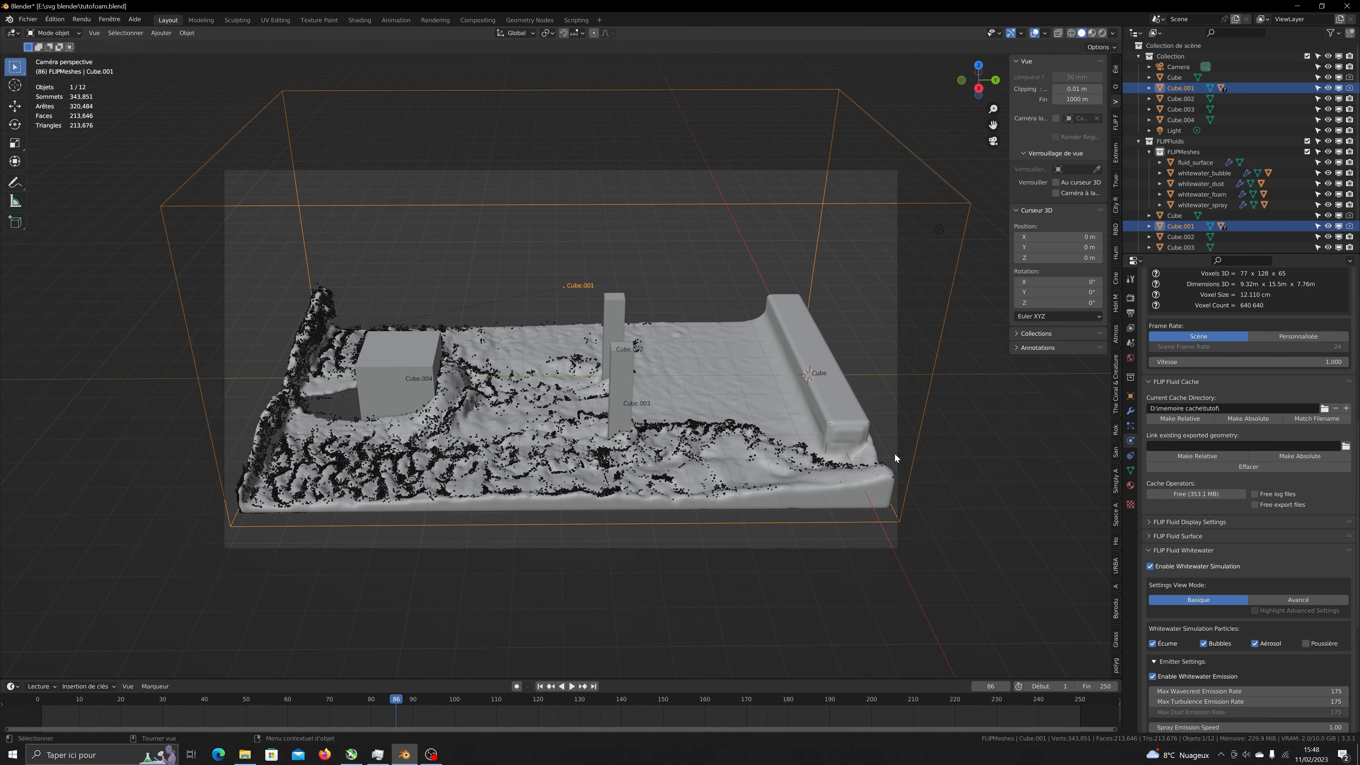
Inspect the mesh display settings of the whitewater spray, foam, dust and bubble objects.
left_click(698, 422)
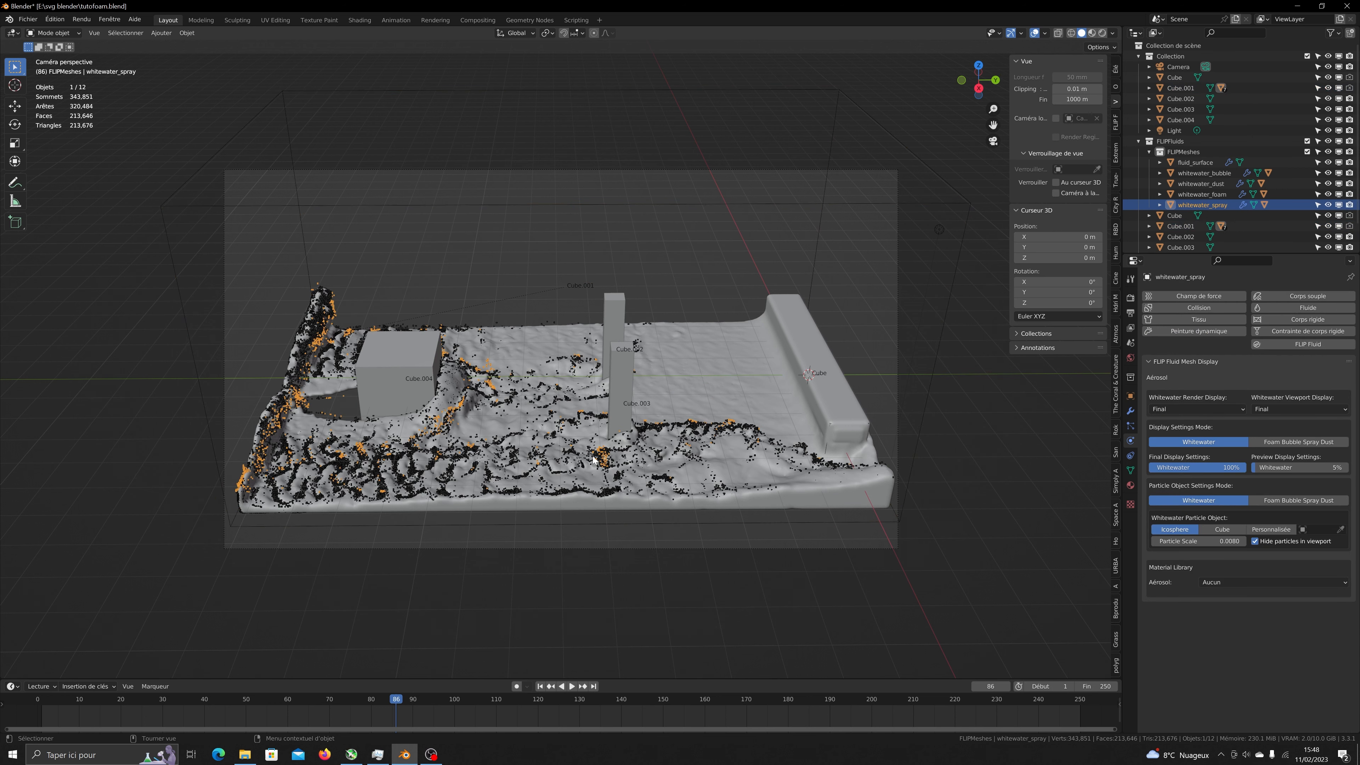
left_click(598, 467)
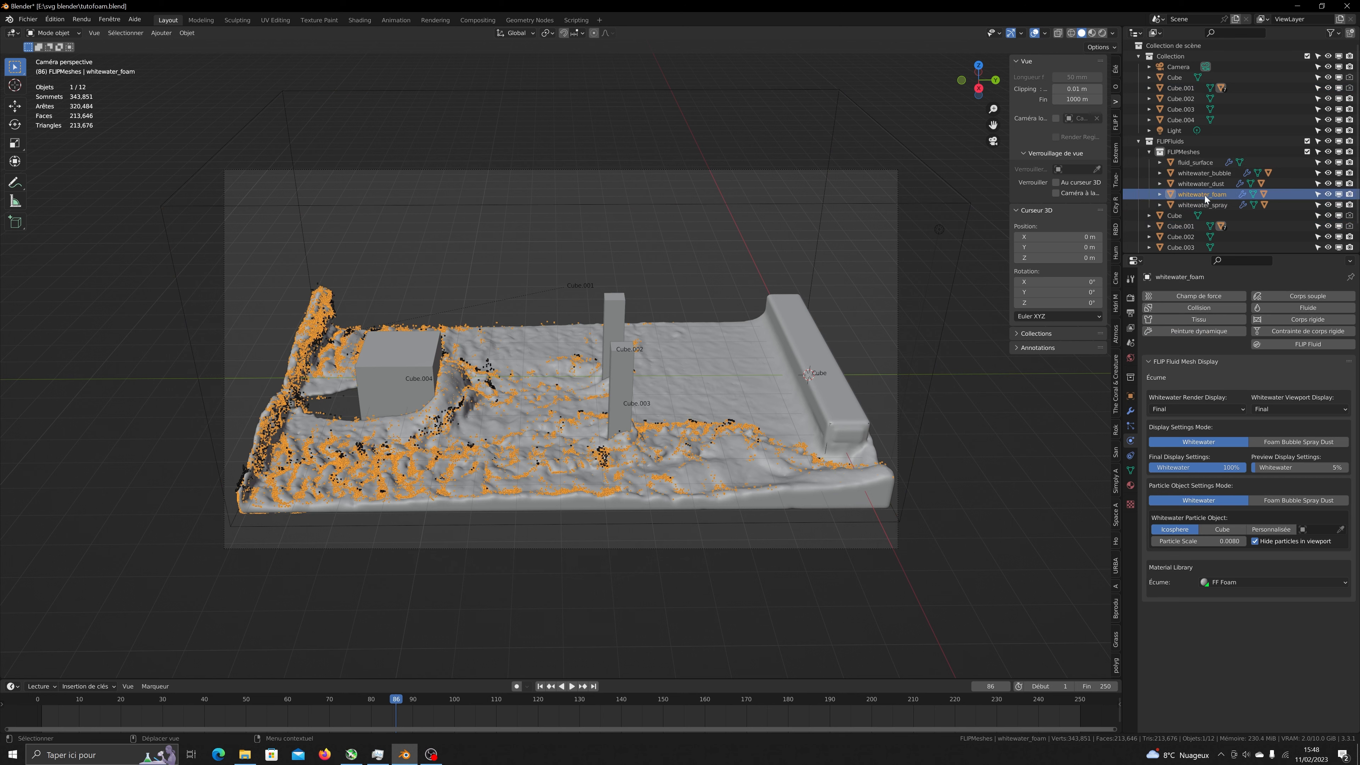
left_click(1205, 183)
left_click(1208, 173)
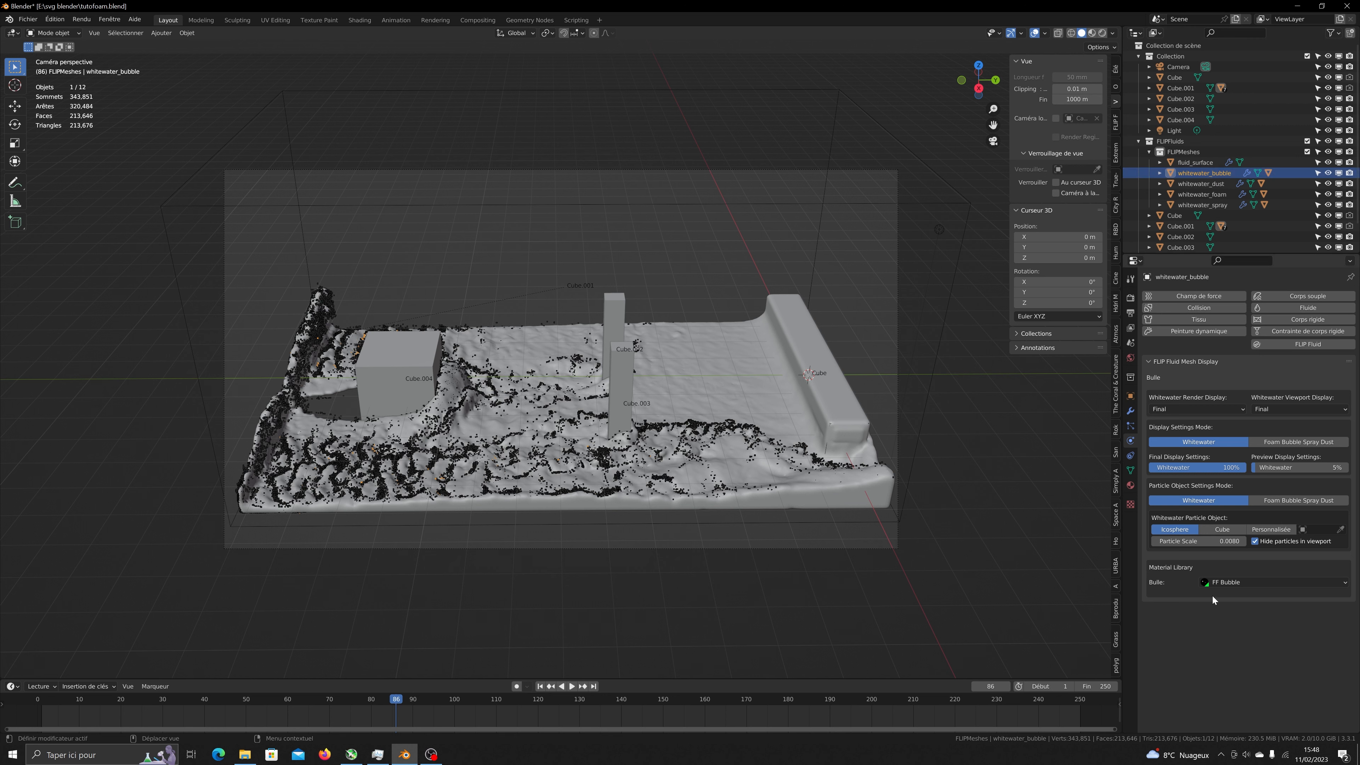
Choose FF Bubble as the whitewater bubble material, and check the dust and foam objects' materials.
left_click(1226, 585)
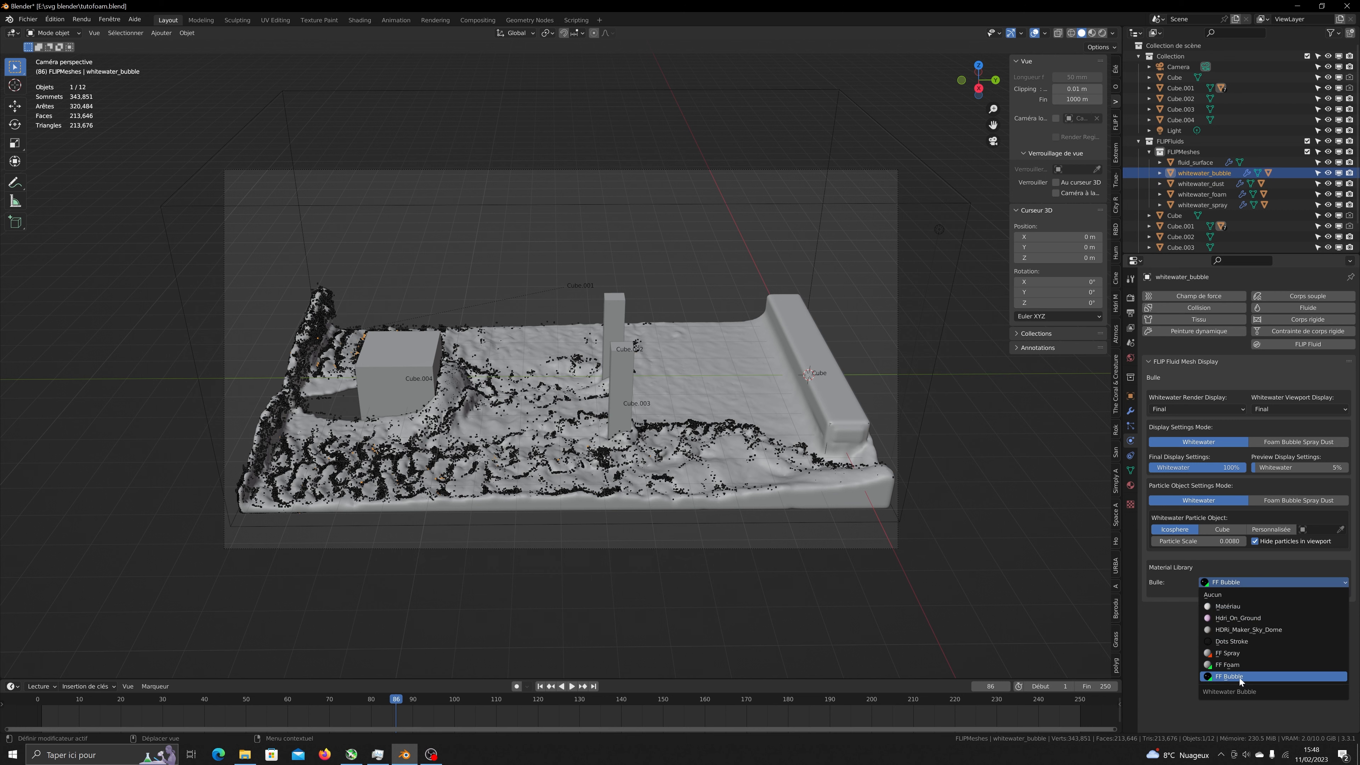
left_click(1238, 677)
left_click(1231, 185)
left_click(1212, 194)
left_click(1237, 582)
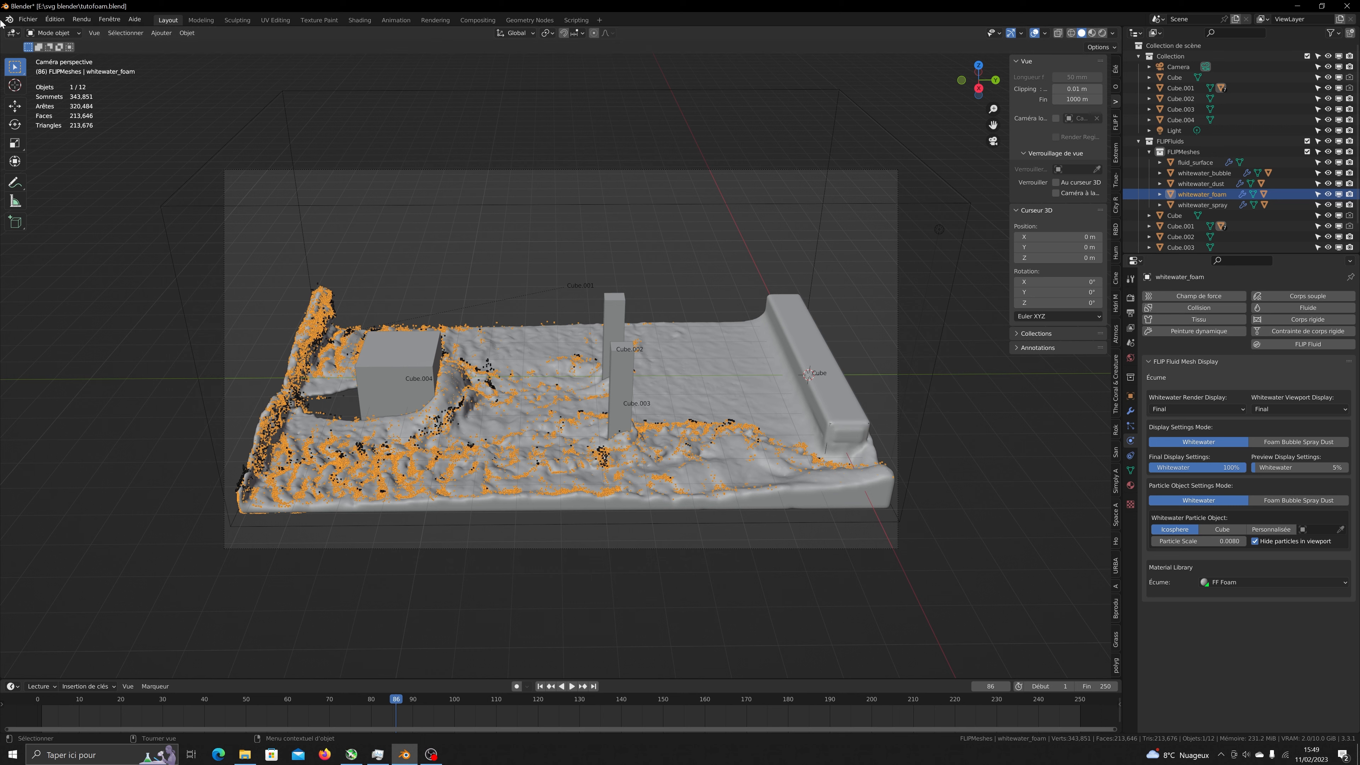
Render the image at frame 86 and examine the foam particles up close in the enlarged result.
left_click(81, 21)
left_click(94, 34)
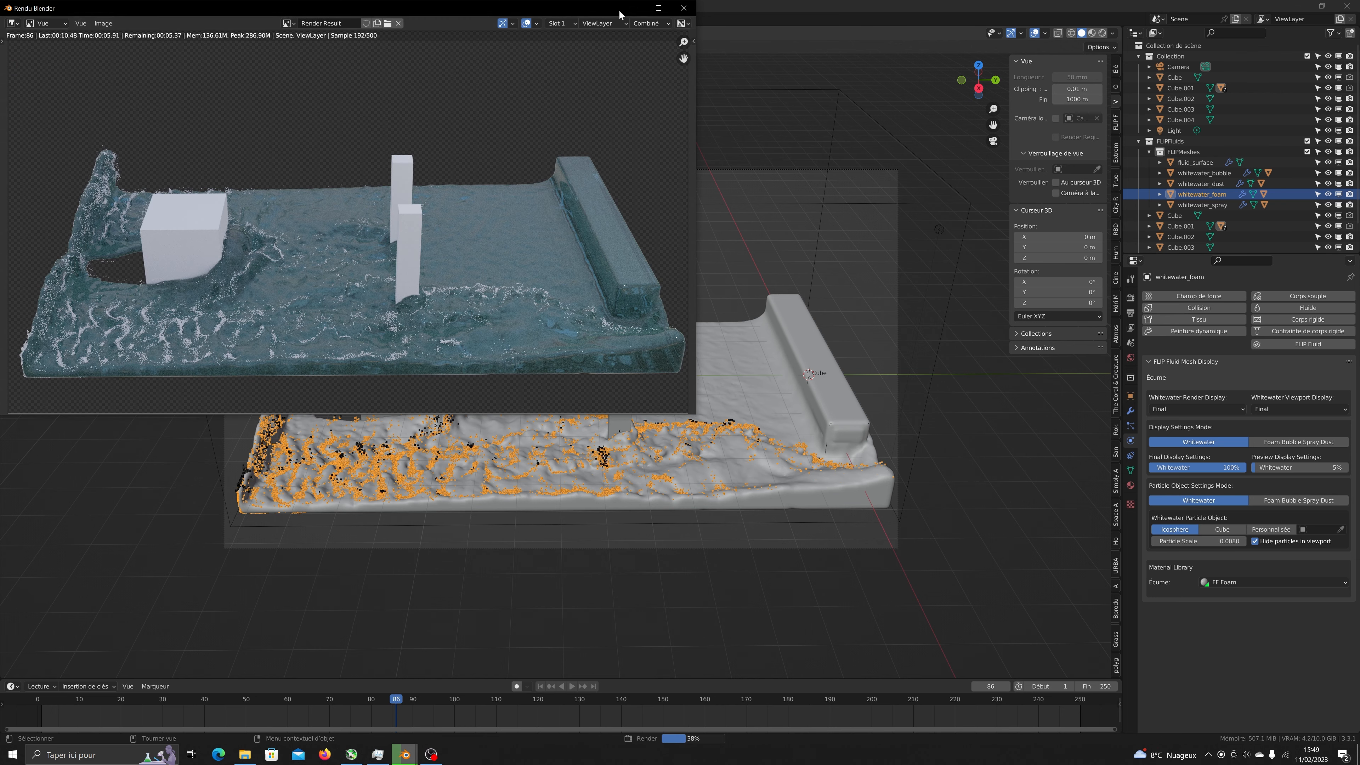
left_click(657, 8)
scroll(512, 426, "up", 5)
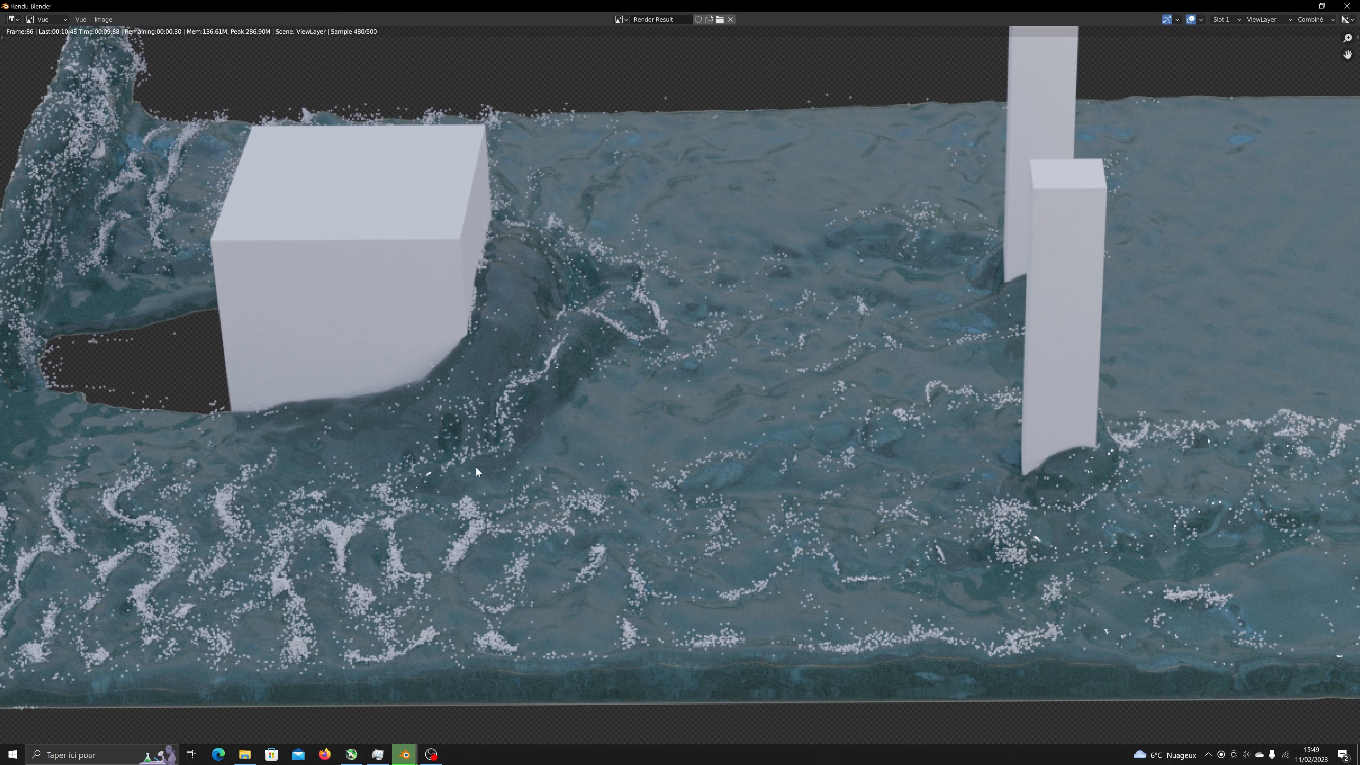
scroll(474, 470, "down", 1)
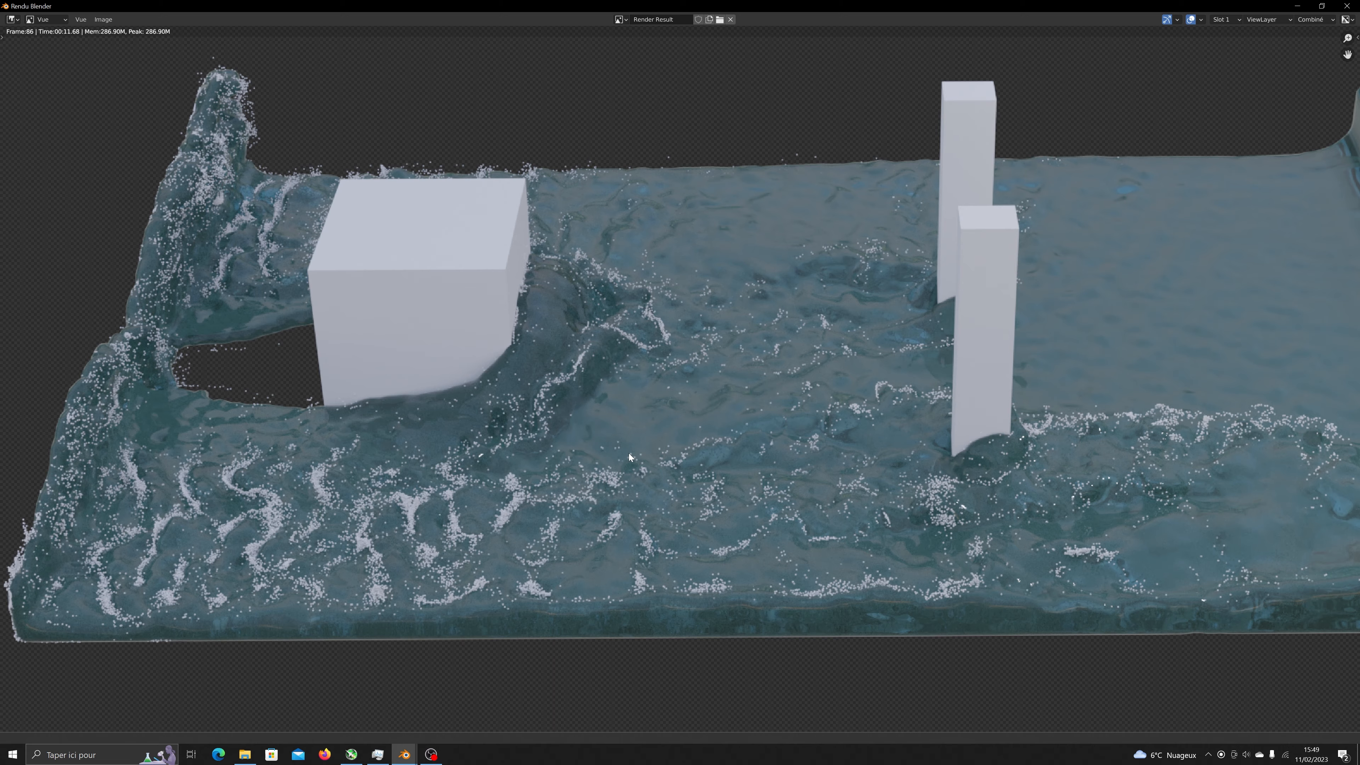
scroll(629, 457, "down", 3)
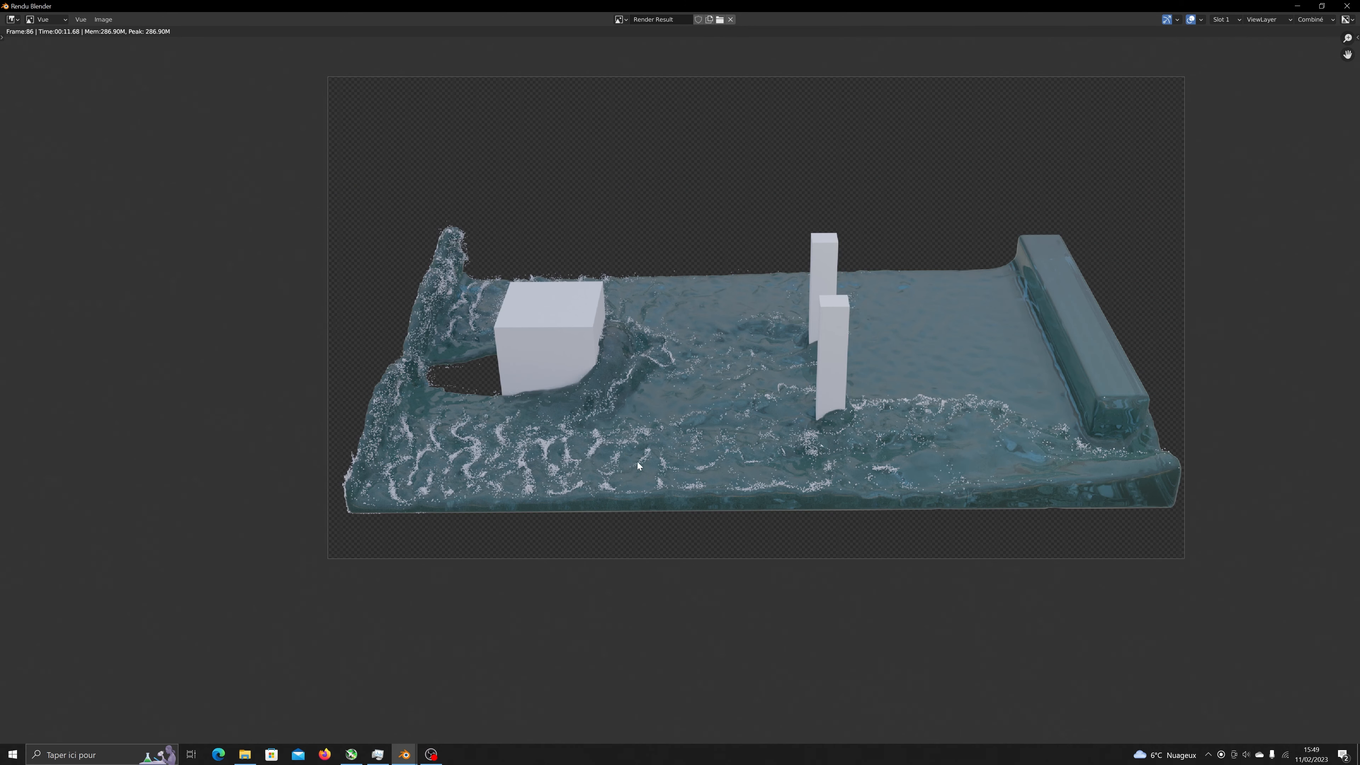
left_click(1346, 6)
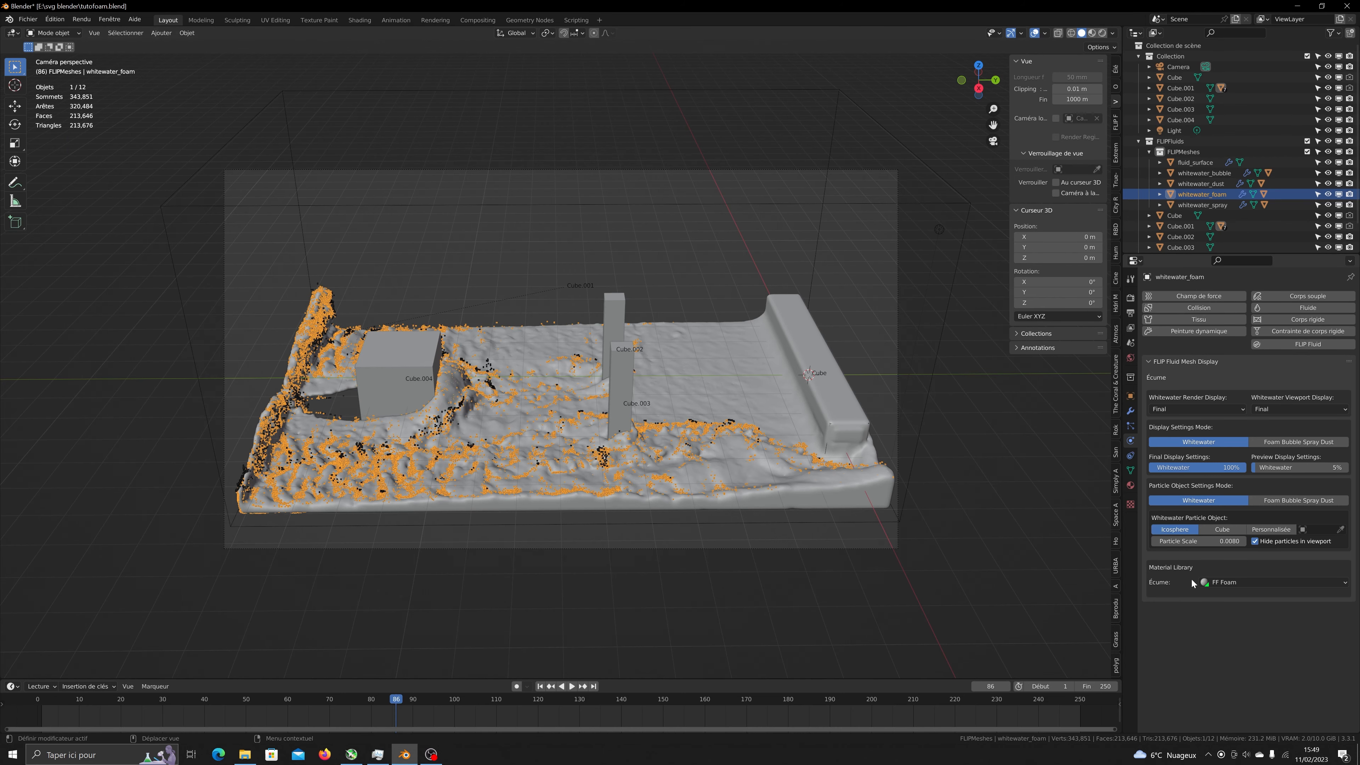
Set the whitewater particle scale to 0.0020.
left_click(1198, 541)
type("0.000")
key("BackSpace")
type("2")
key("Return")
Render the frame again and examine the water surface with the smaller whitewater particles, then close the result.
left_click(81, 19)
left_click(101, 33)
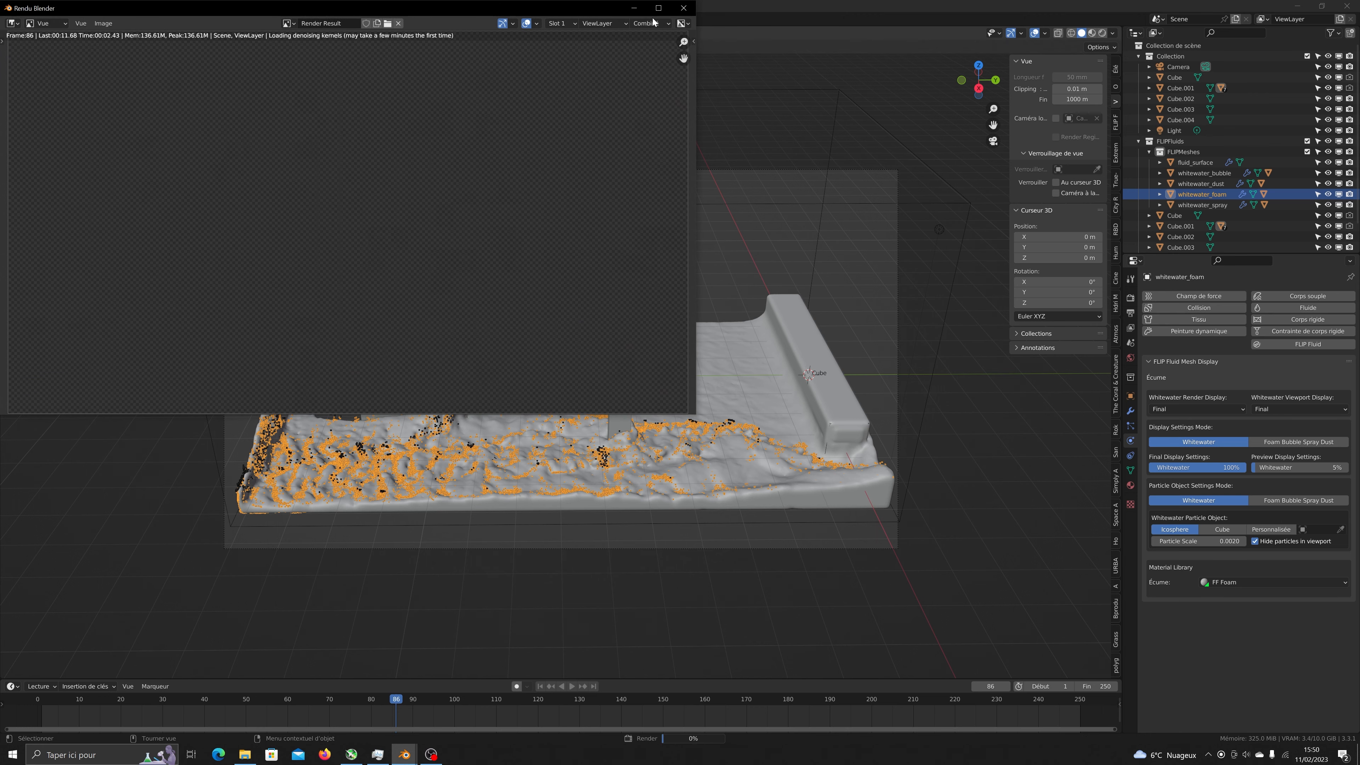
left_click(657, 8)
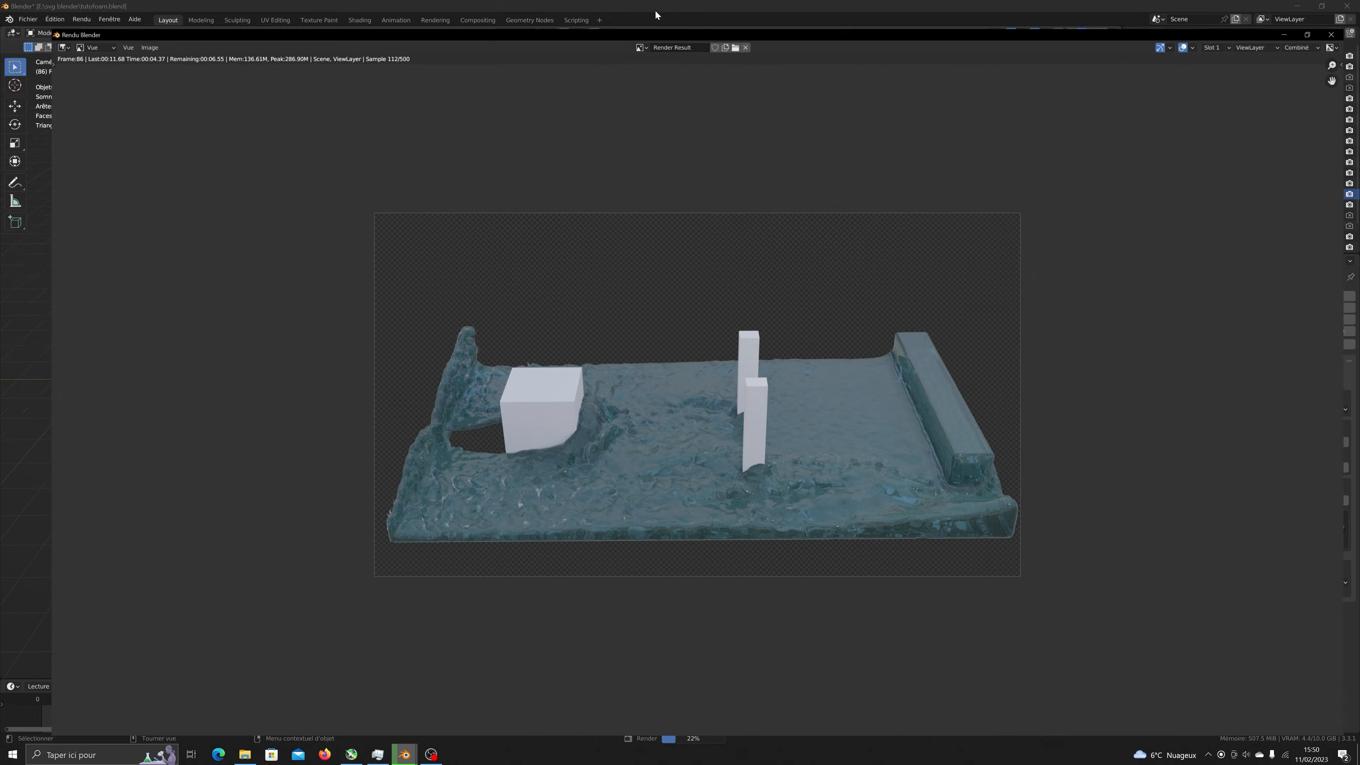
scroll(526, 431, "up", 1)
middle_click_drag(269, 653, 406, 498)
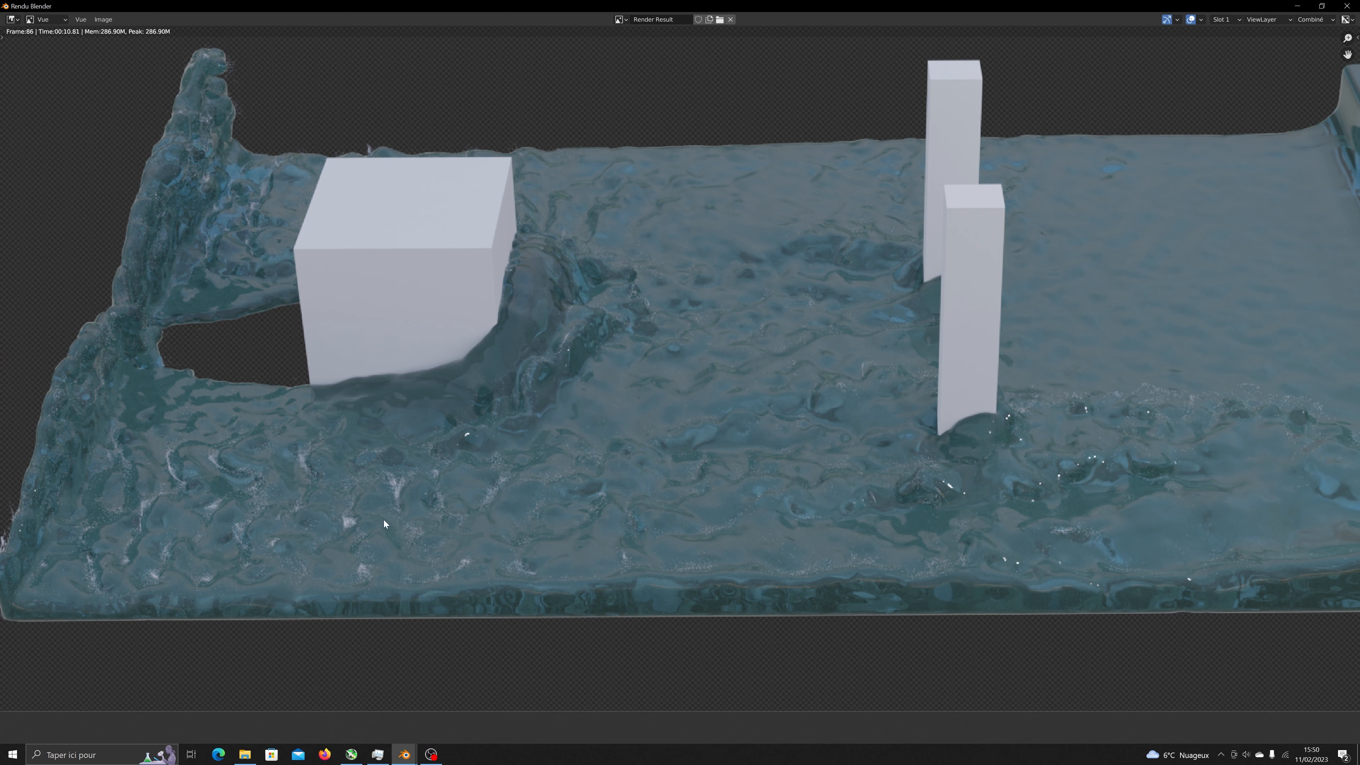
scroll(602, 503, "down", 4)
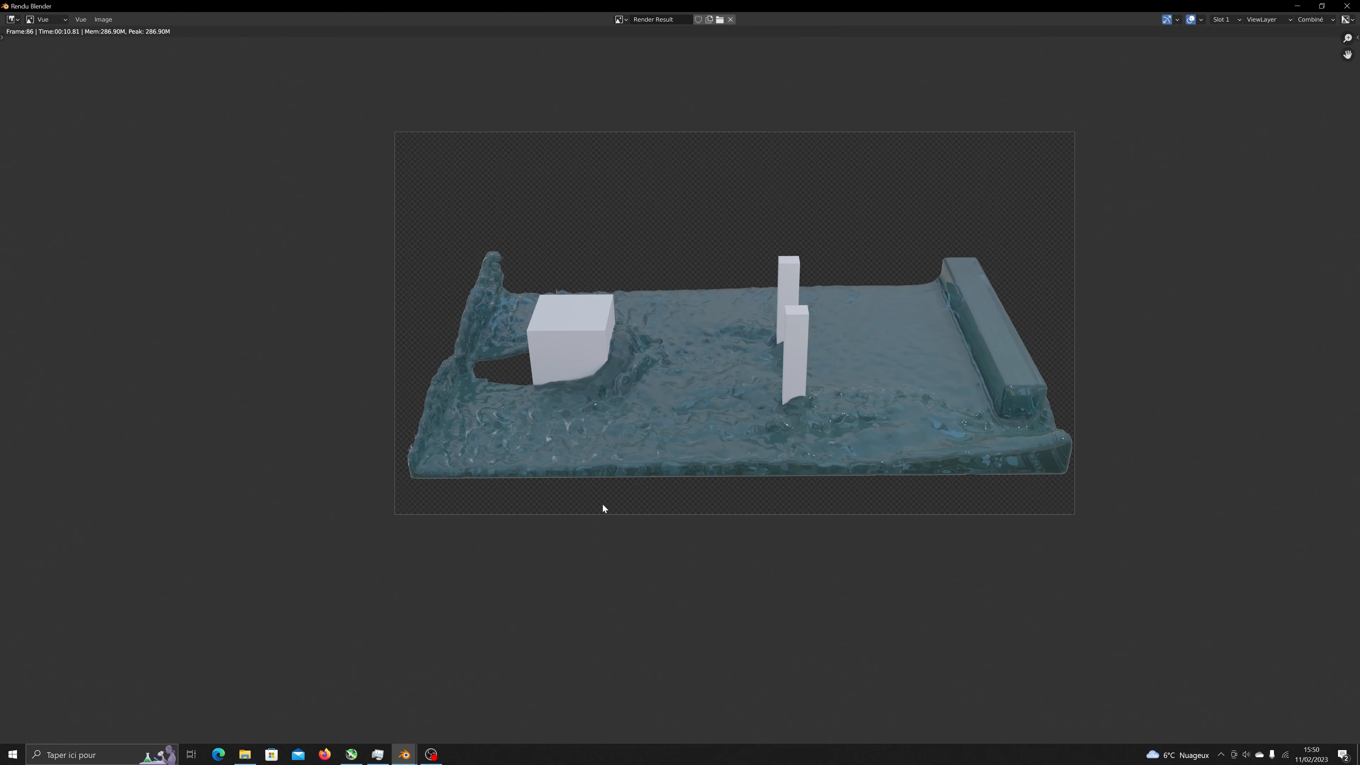
scroll(603, 502, "up", 1)
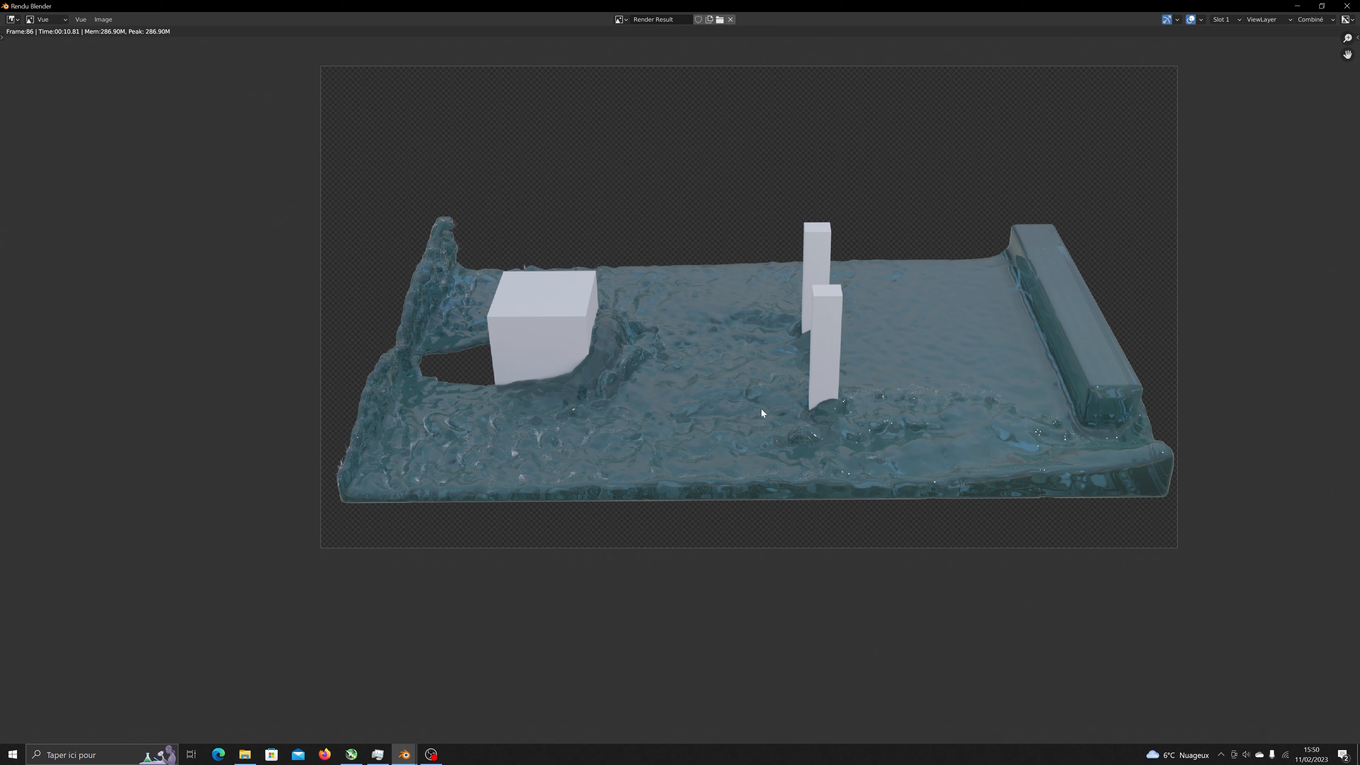
left_click(1347, 6)
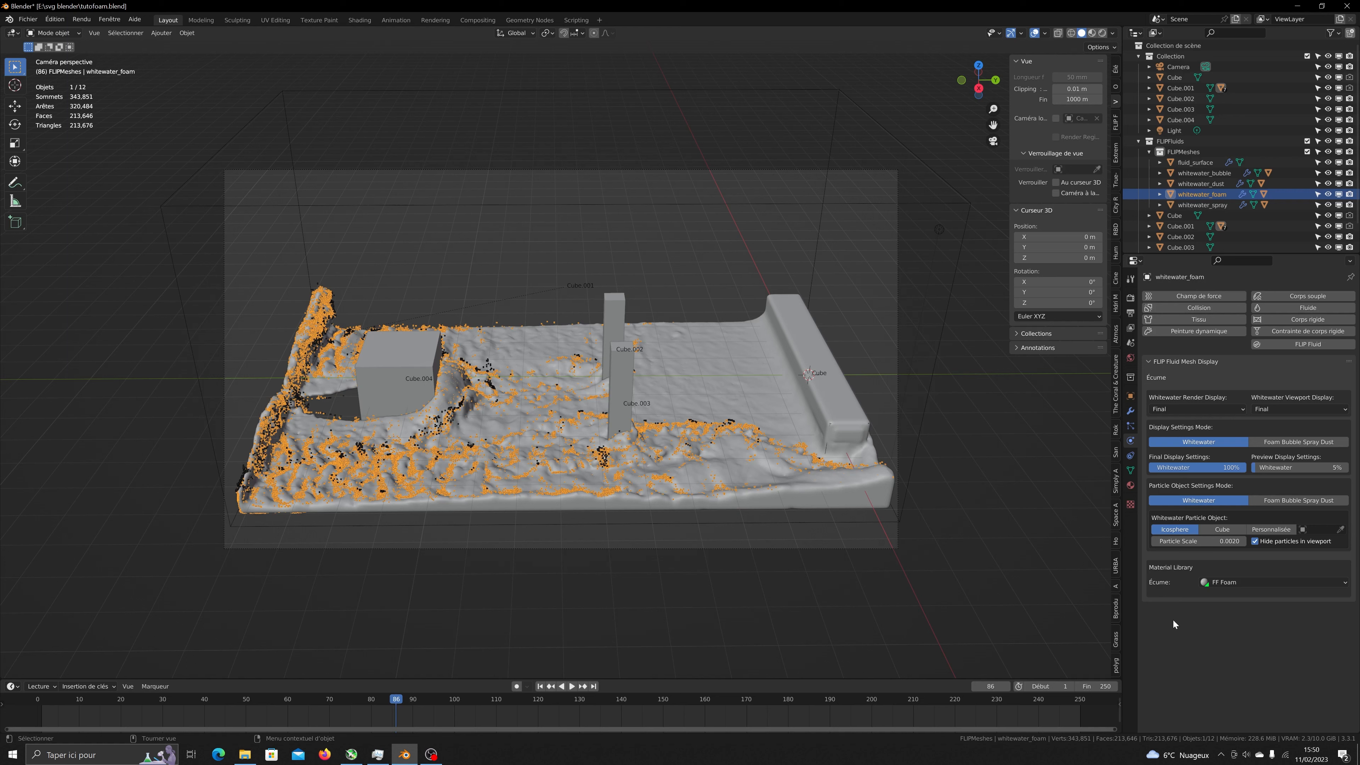
Set the whitewater particle scale to 0.0010 and render the frame in an enlarged render view.
type("0.001")
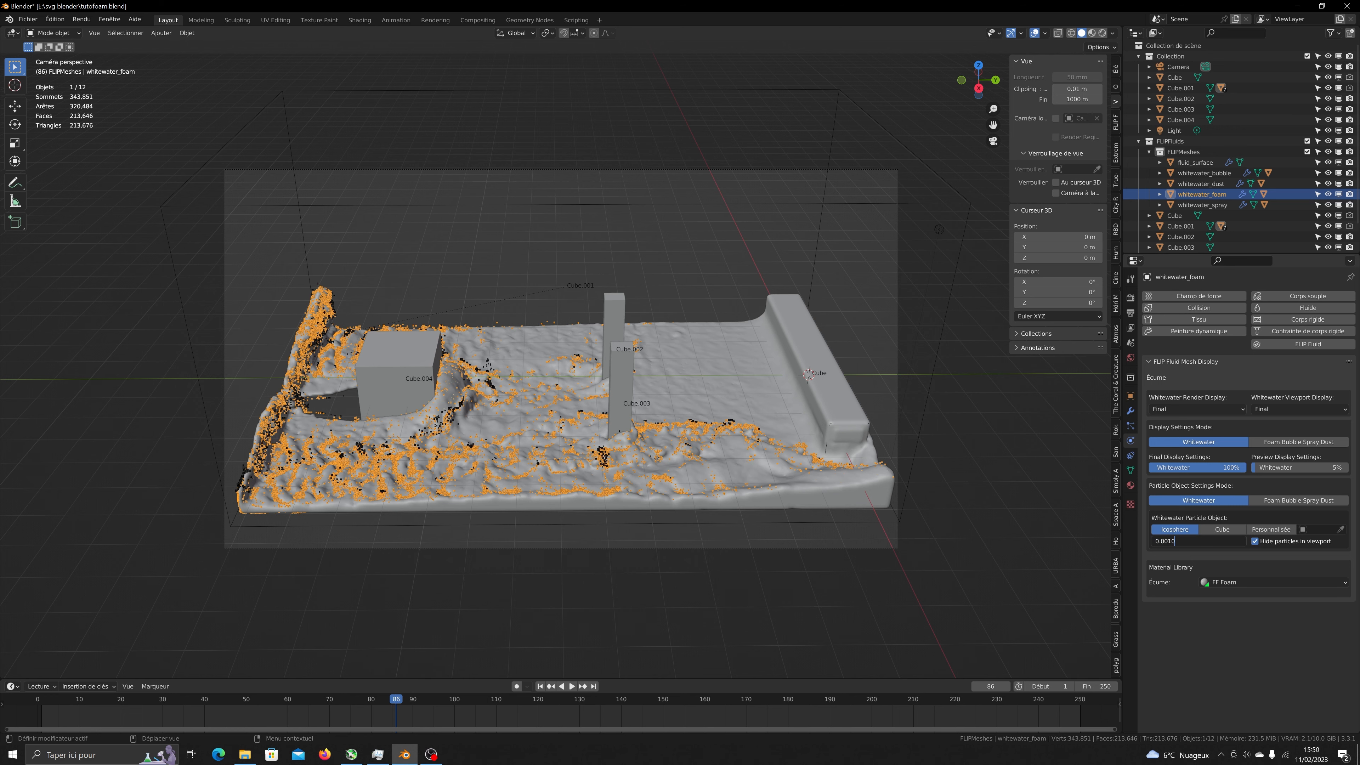
type("0")
key("Return")
left_click(81, 19)
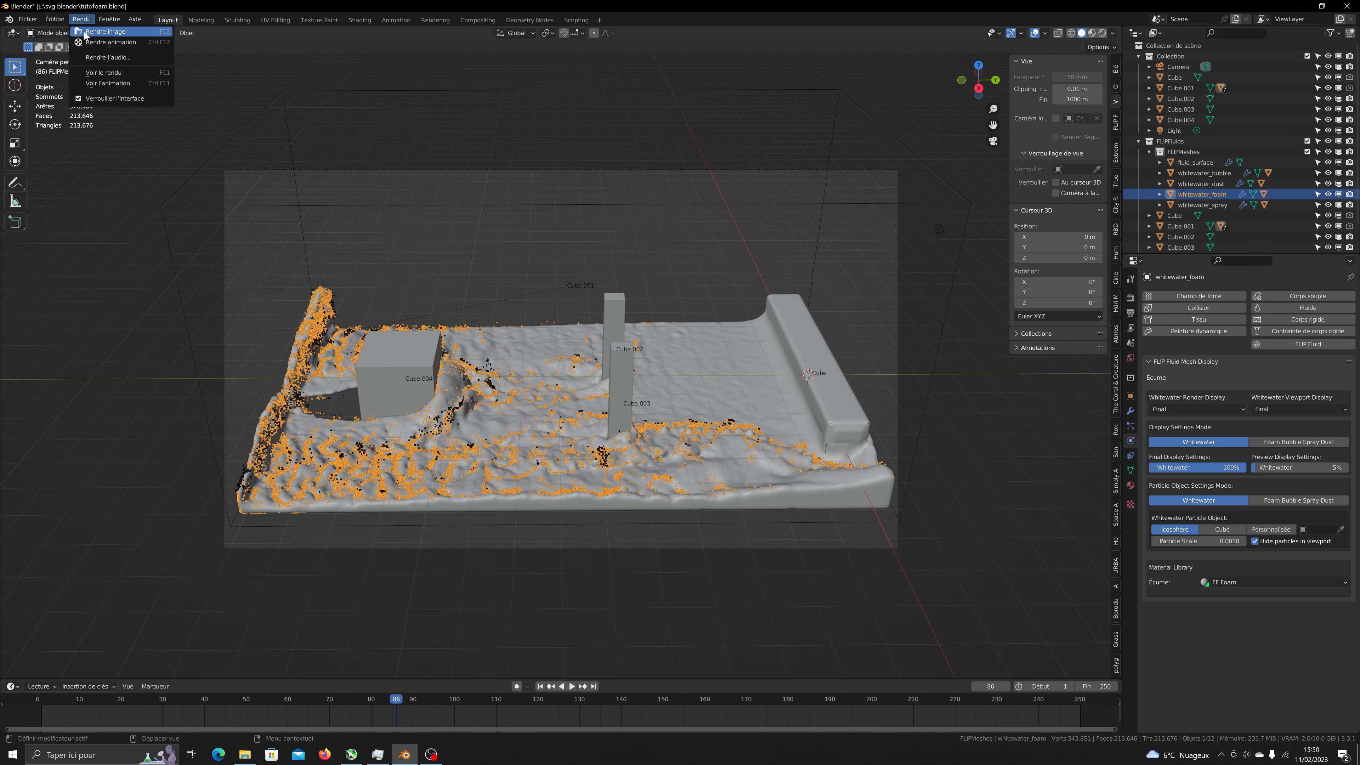
left_click(86, 31)
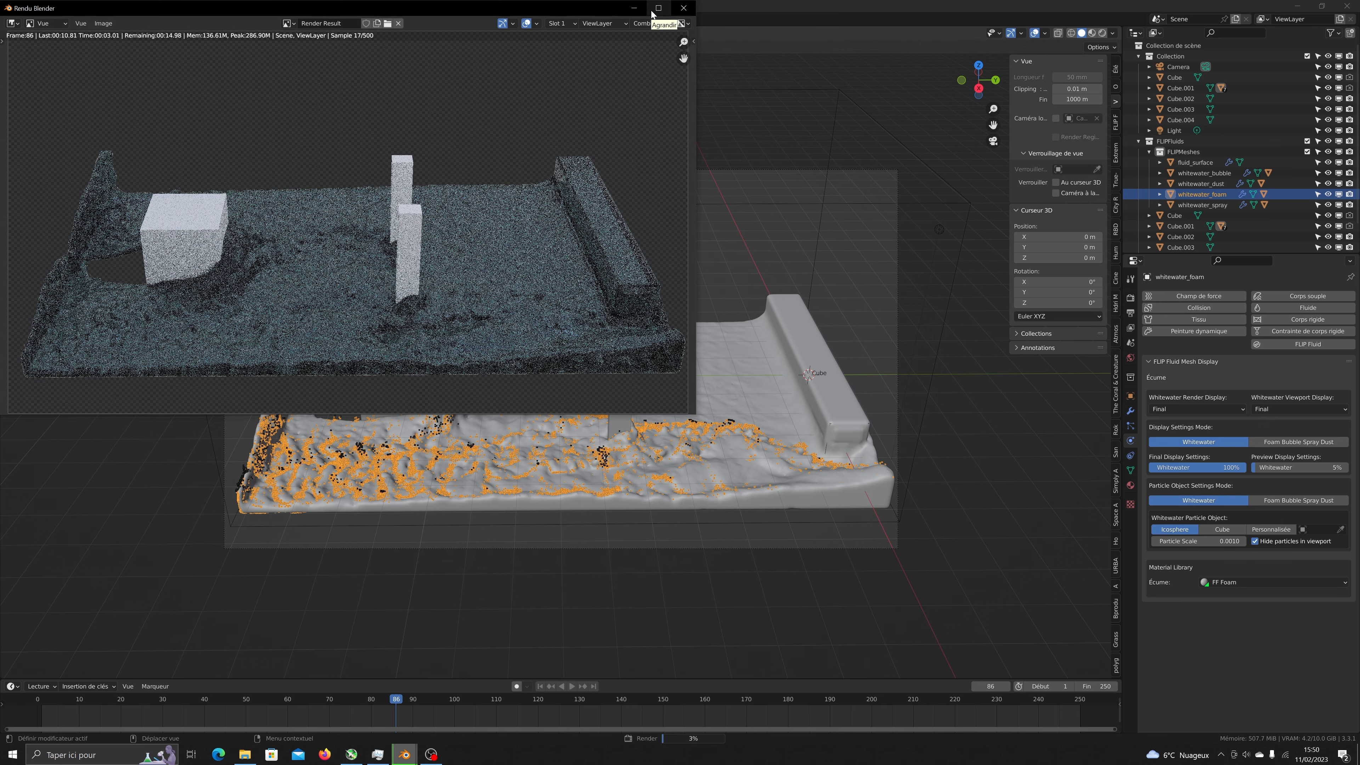
left_click(655, 9)
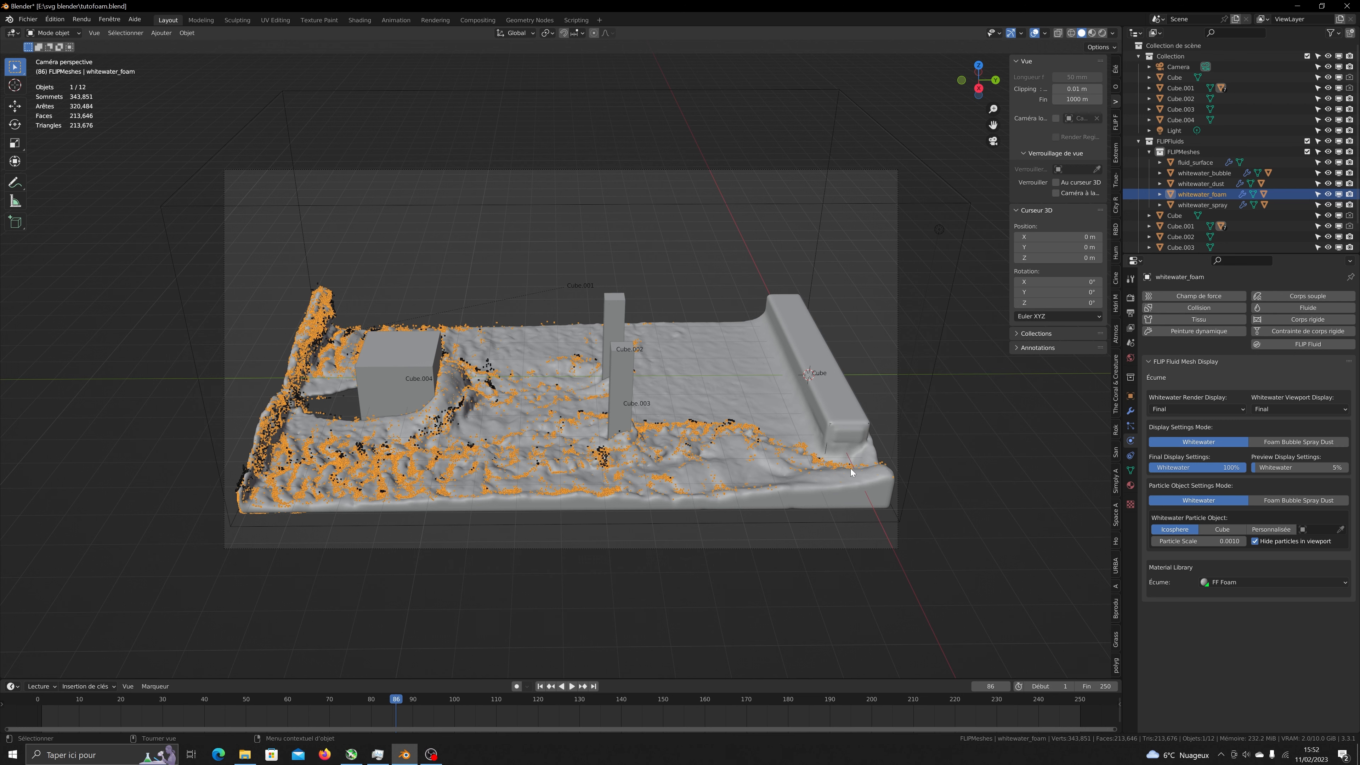
Check the particle scale and material settings of the whitewater dust, bubble and spray objects.
left_click(1206, 183)
left_click(1205, 172)
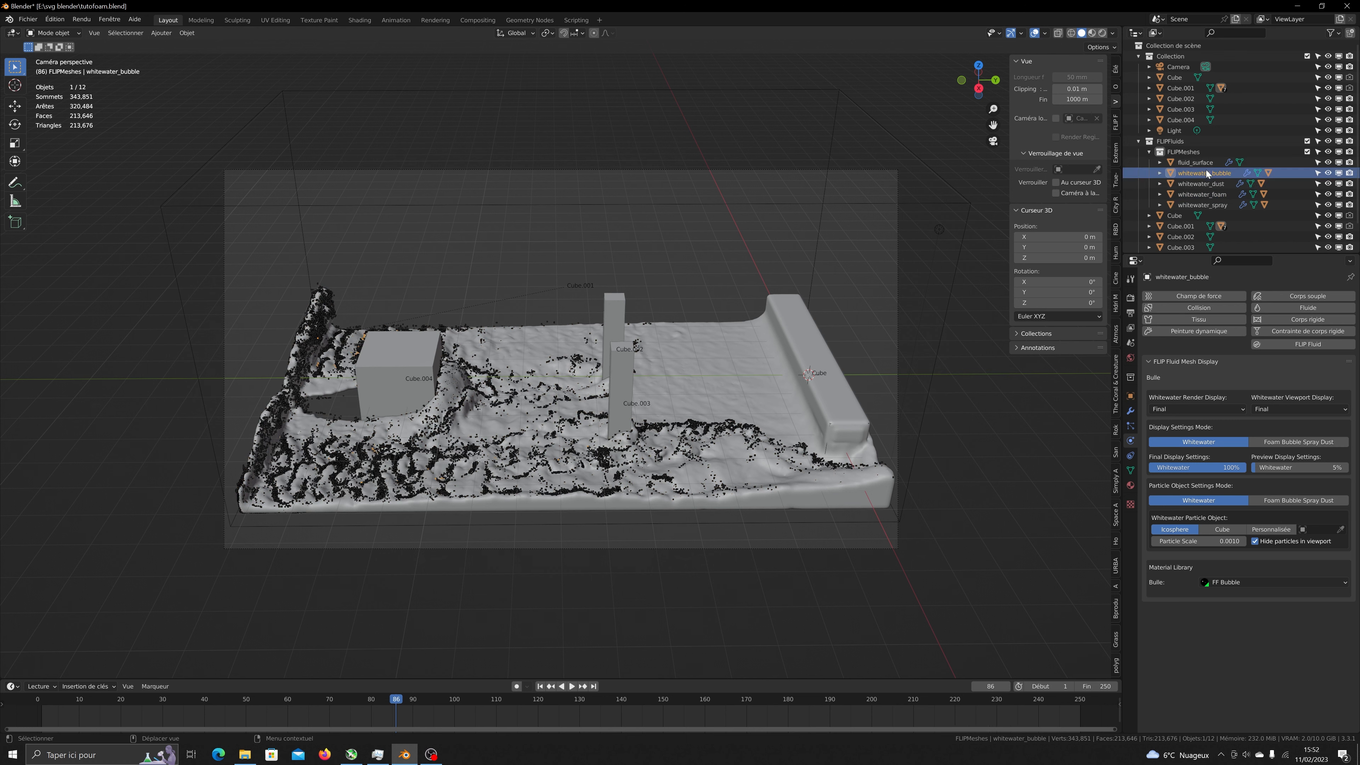
left_click(1199, 205)
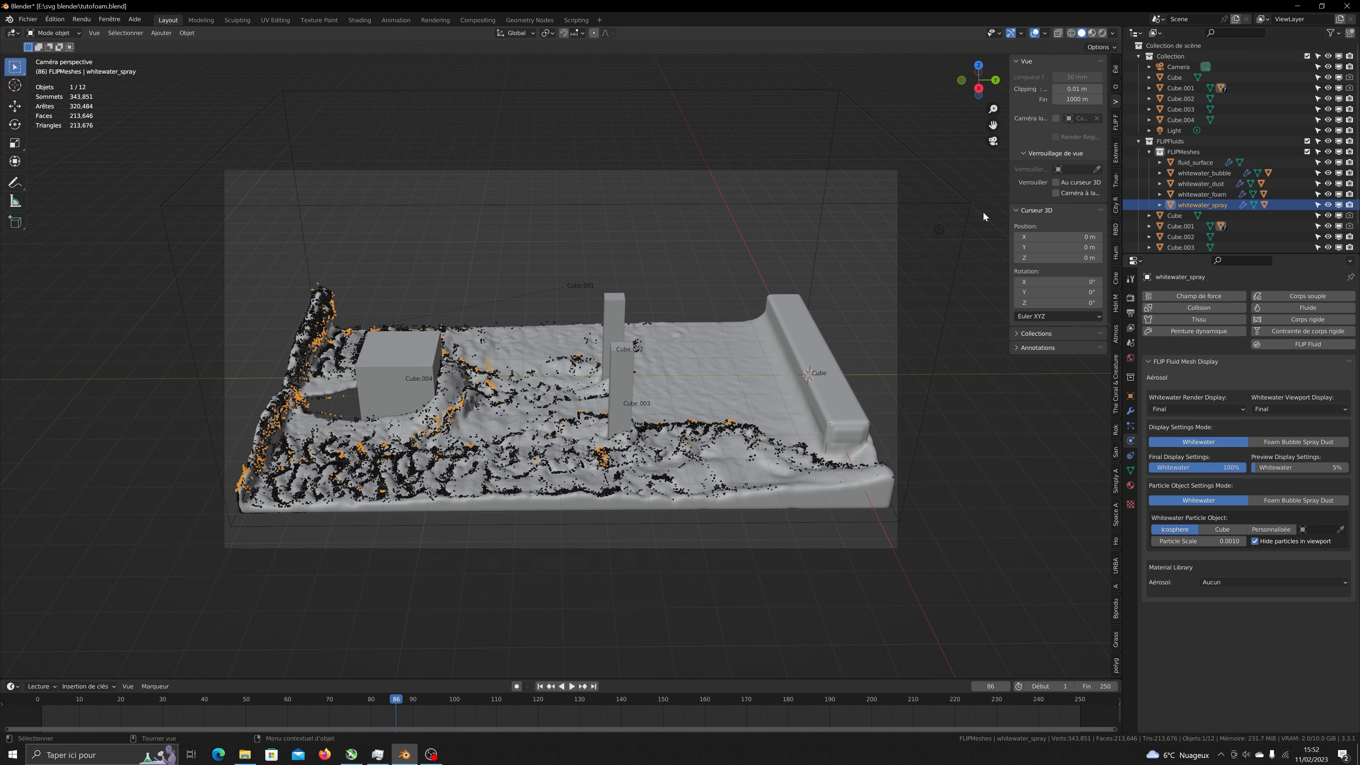
Set the fluid domain's maximum number of whitewater particles to 15 million.
left_click(956, 198)
scroll(1218, 490, "down", 3)
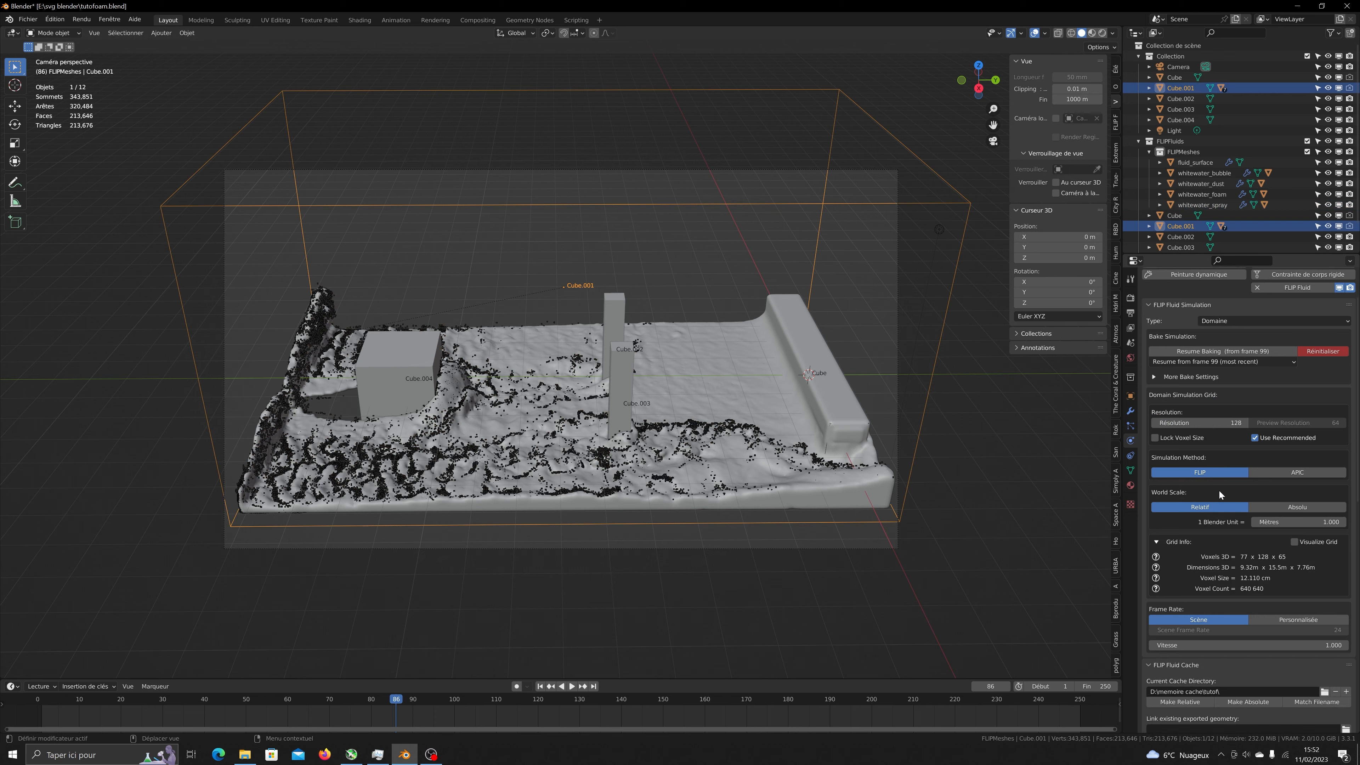
scroll(1218, 494, "down", 3)
scroll(1218, 491, "down", 4)
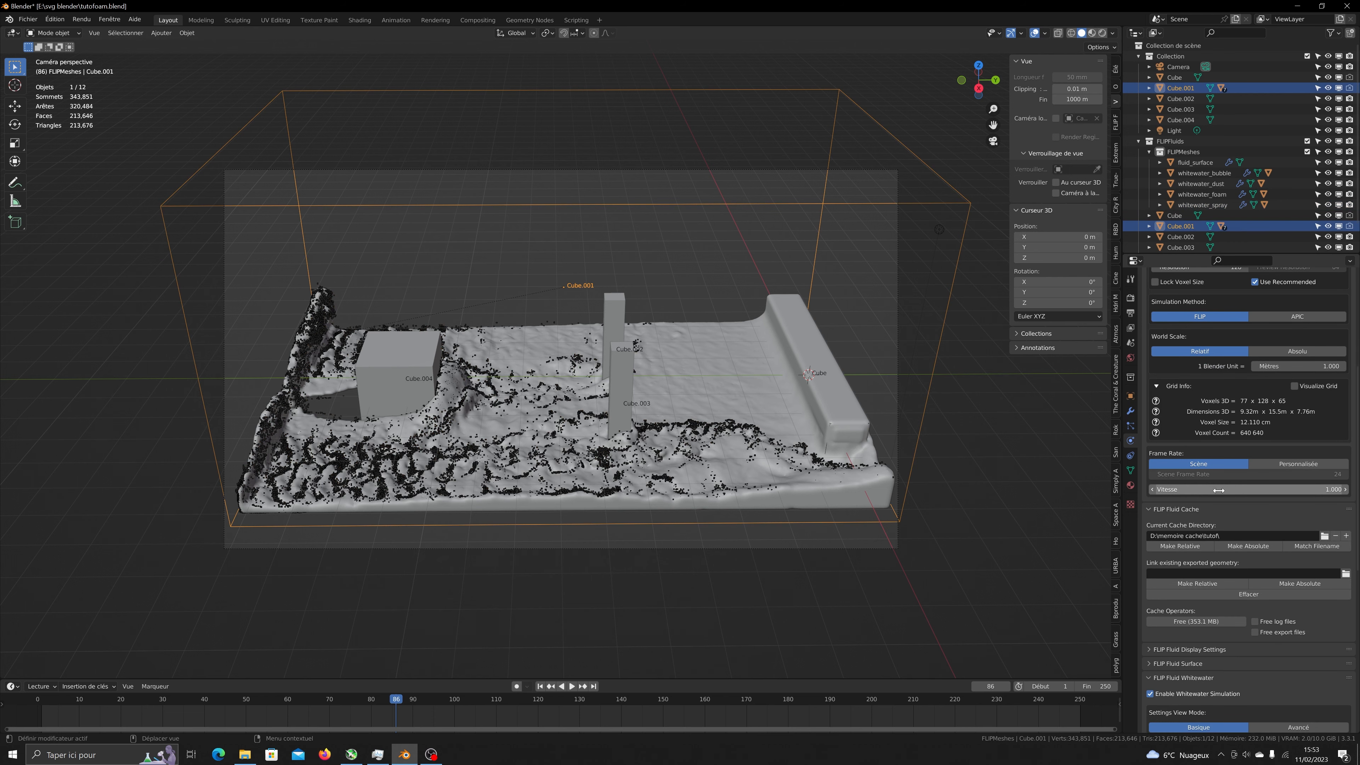
scroll(1219, 490, "up", 1)
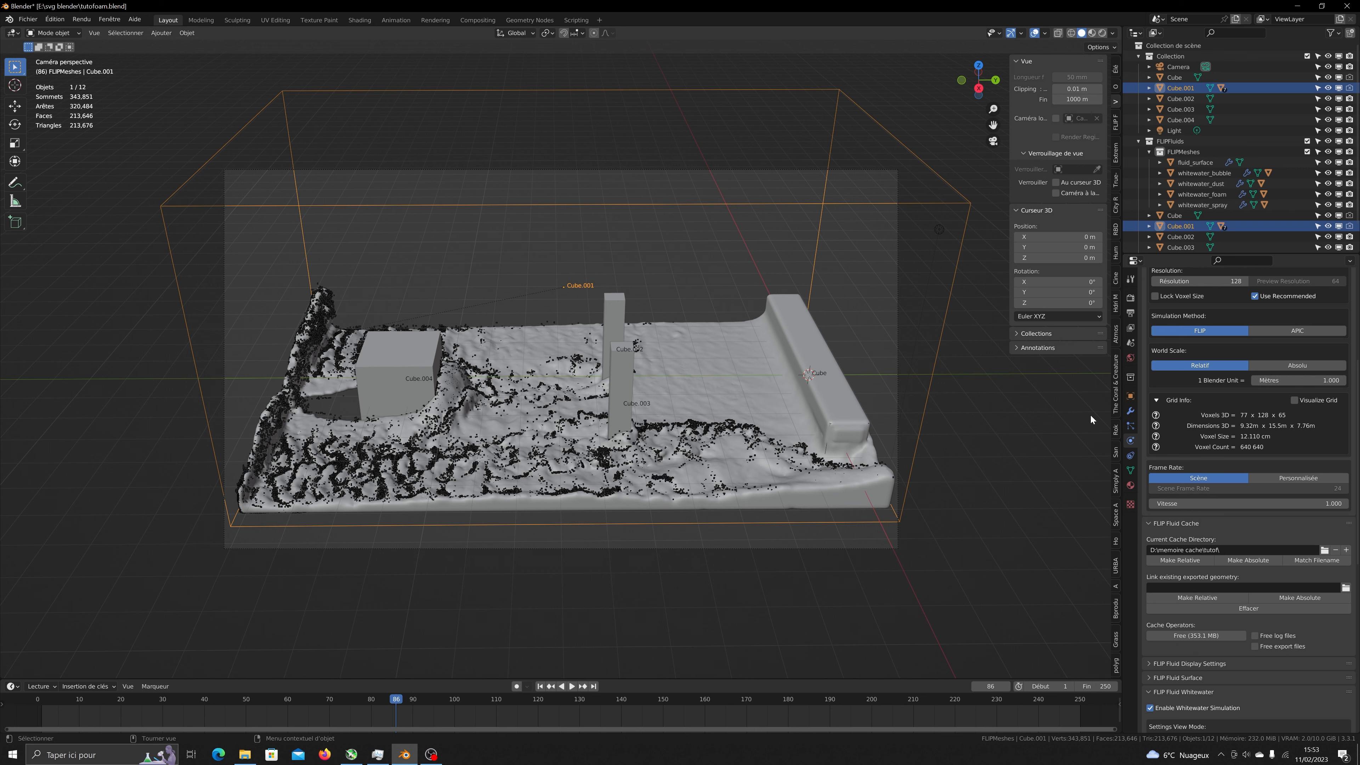
scroll(1190, 443, "down", 12)
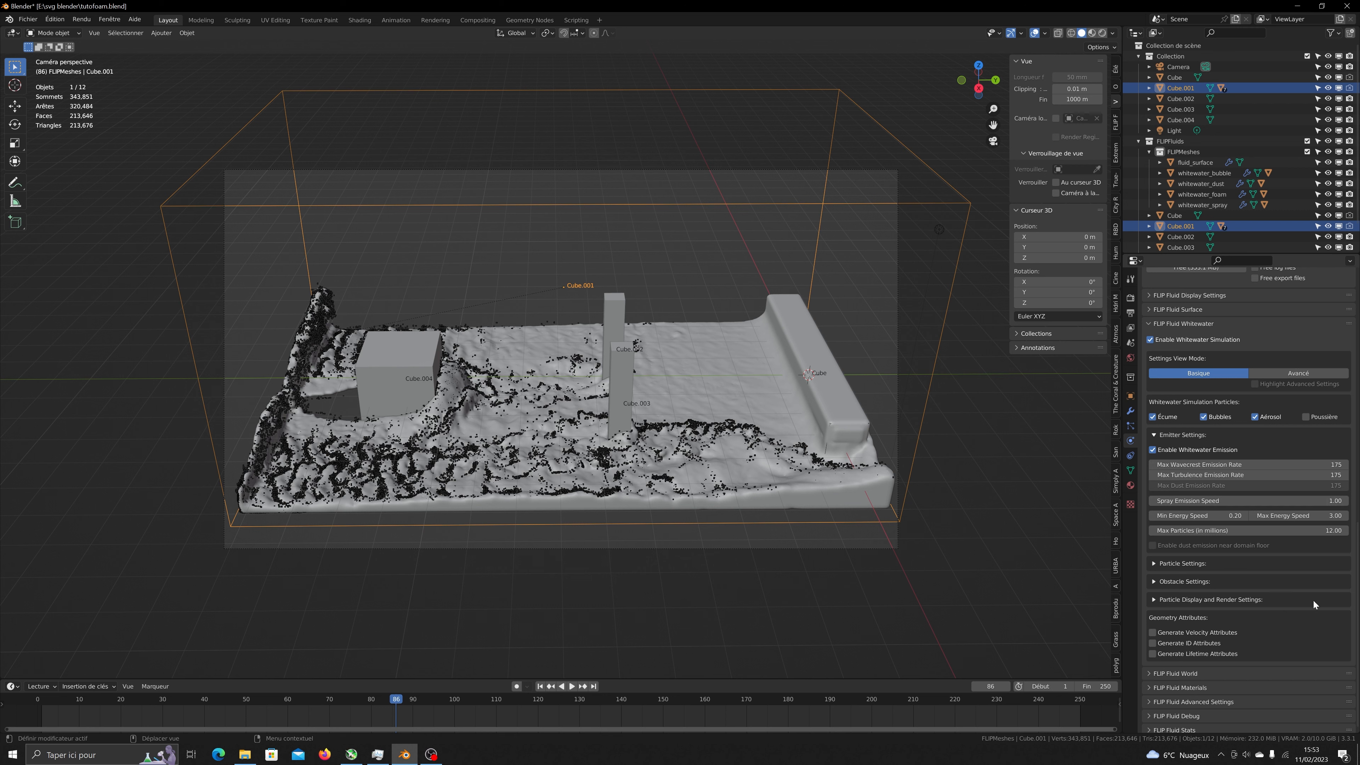
left_click(1244, 530)
type("15")
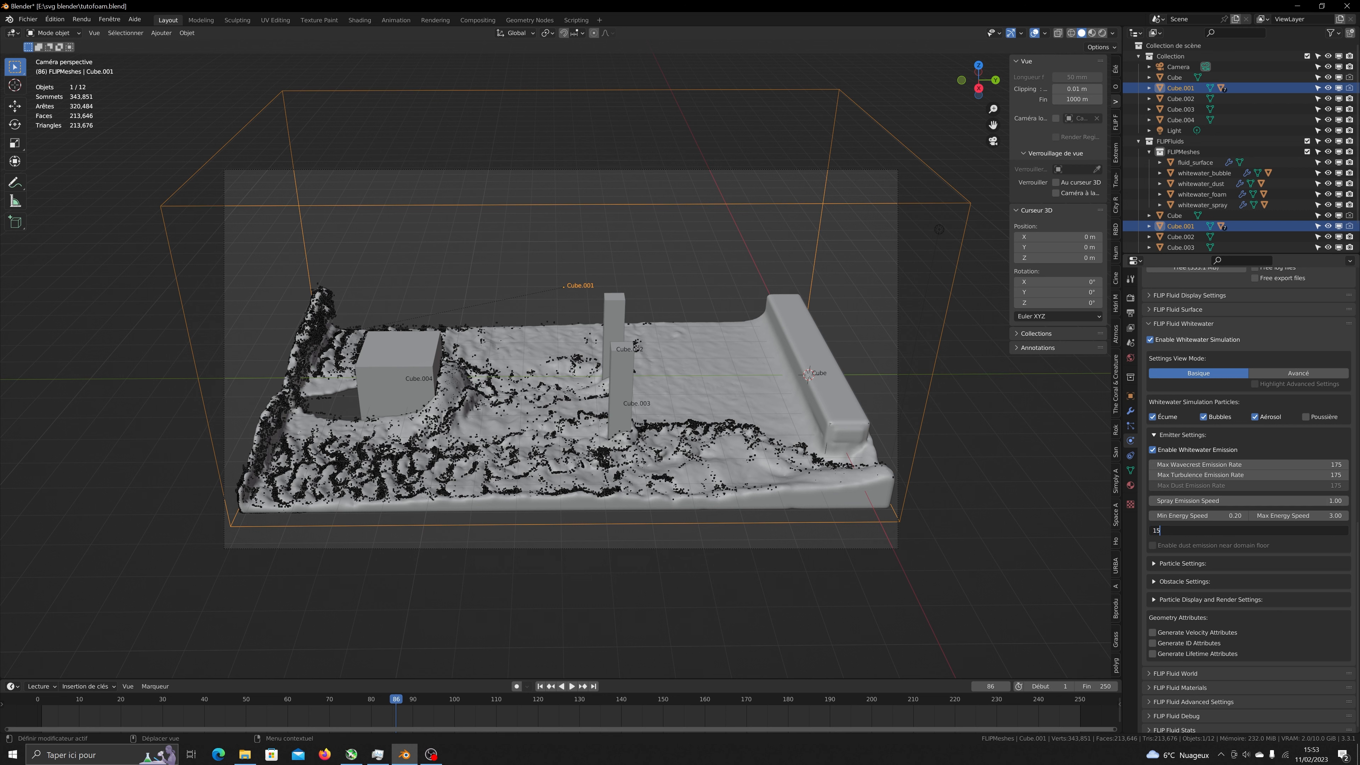
key("Return")
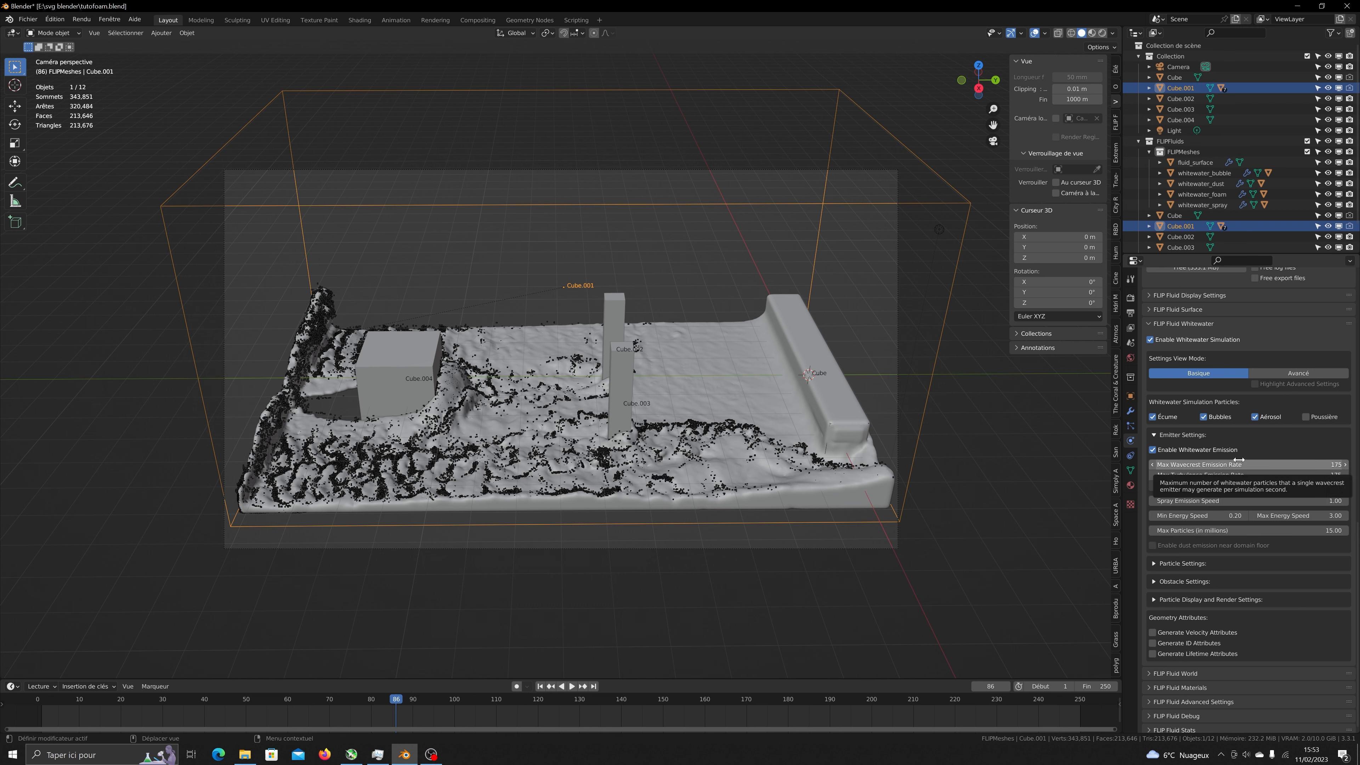
Set the whitewater emitter's minimum energy speed to 0.01 and its maximum energy speed to 0.1.
left_click(1216, 516)
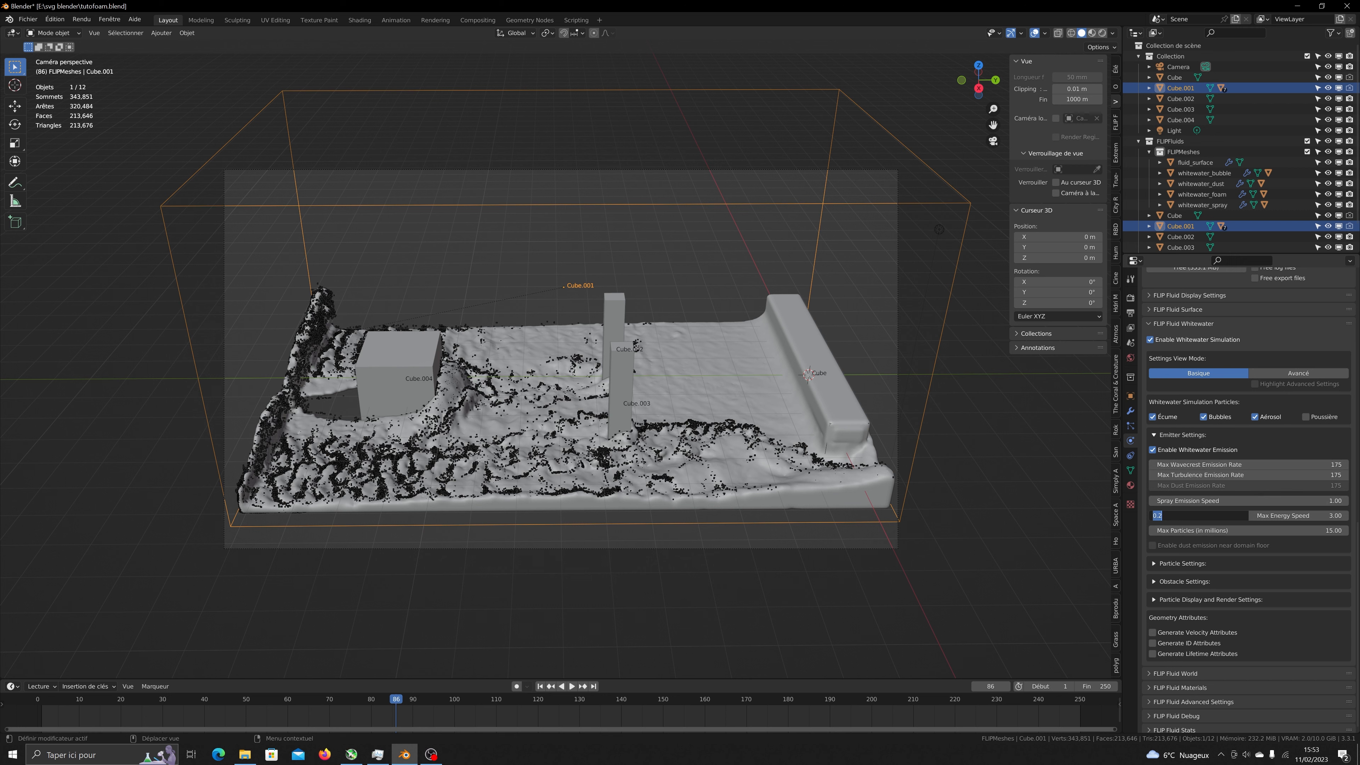
type("0.001")
key("BackSpace")
key("BackSpace")
type("1")
key("Return")
left_click(1300, 512)
type("0.1")
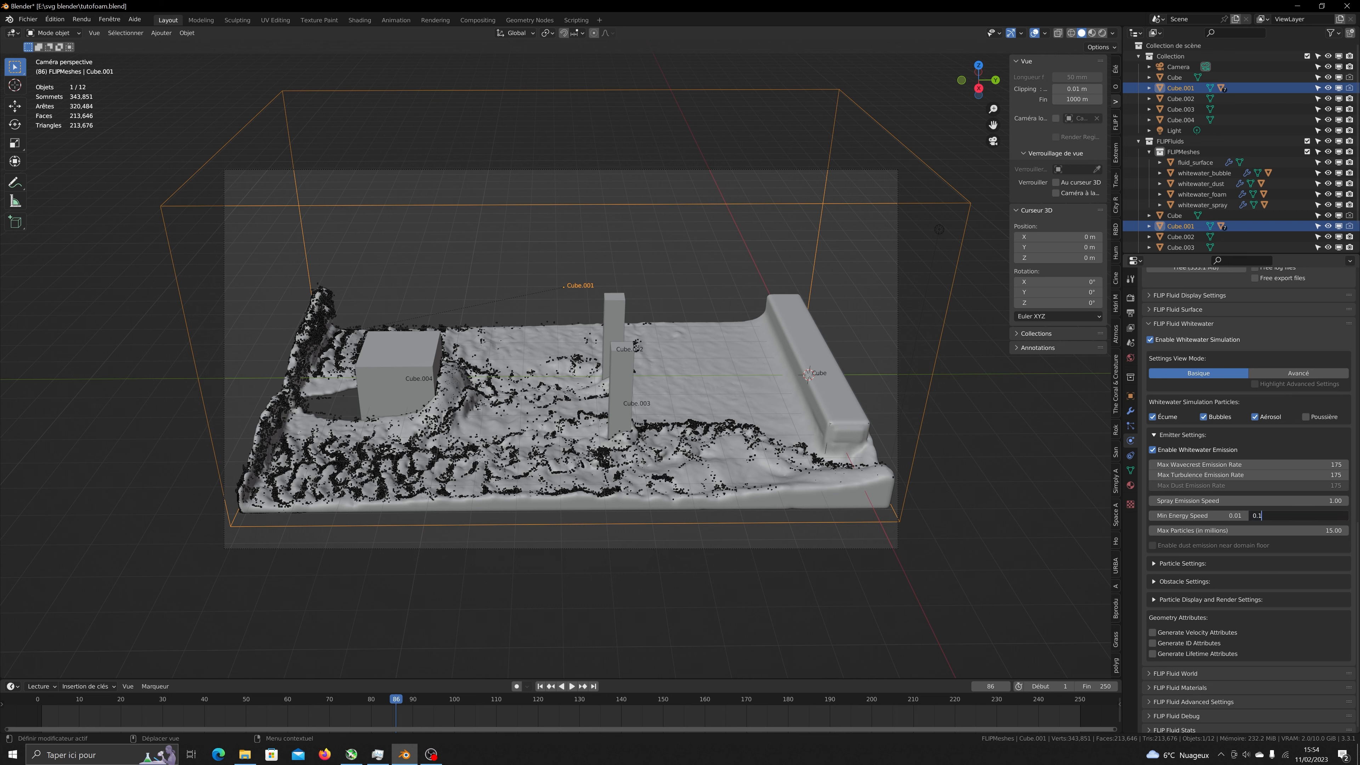
key("Return")
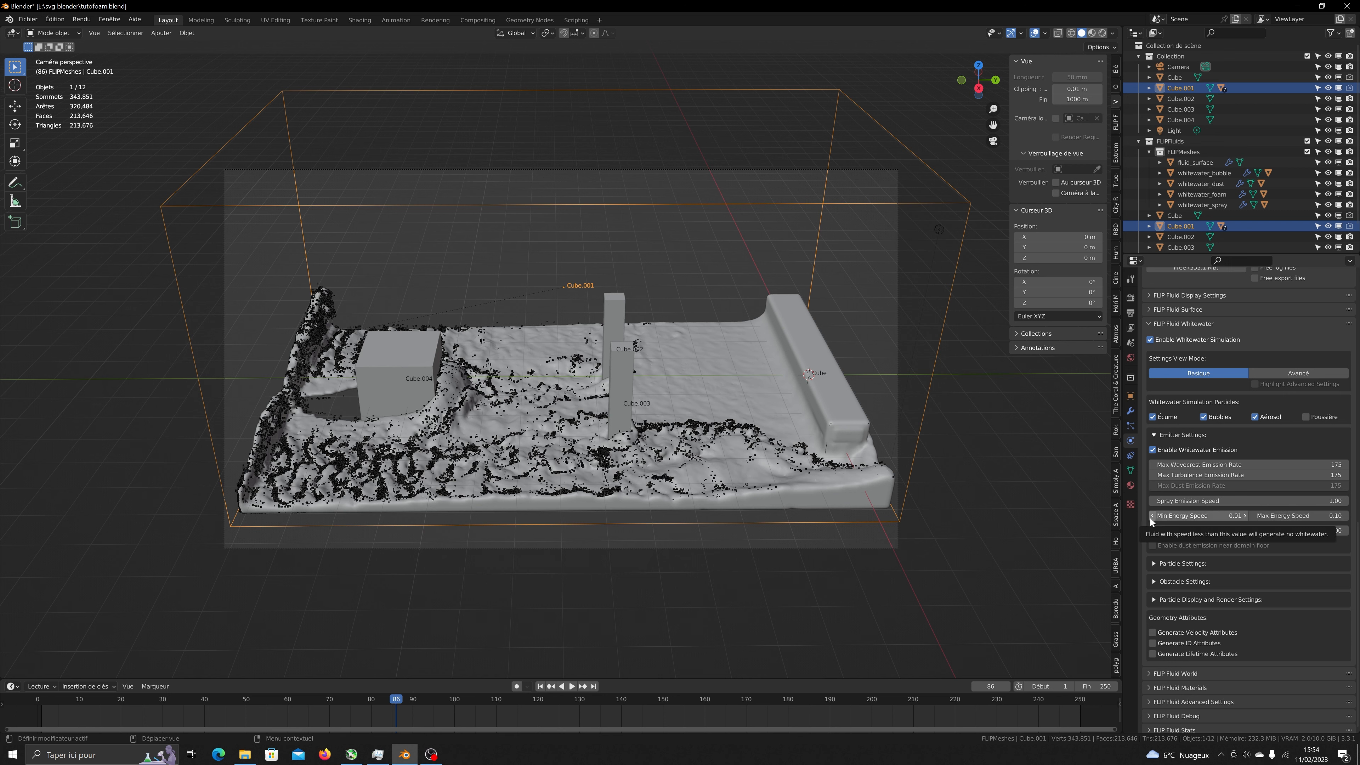
Set the whitewater emitter's maximum wavecrest emission rate and maximum turbulence emission rate to 600.
left_click(1209, 465)
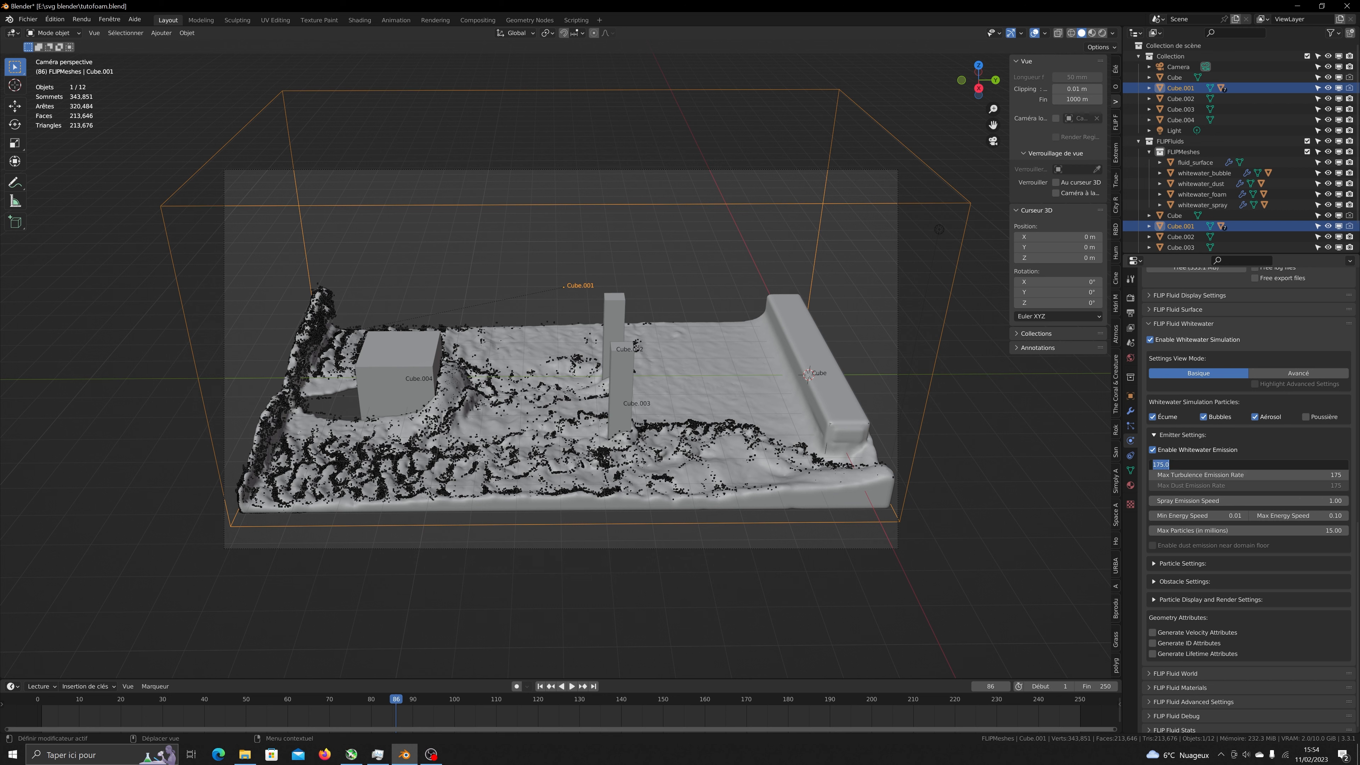
type("600")
key("Tab")
type("60")
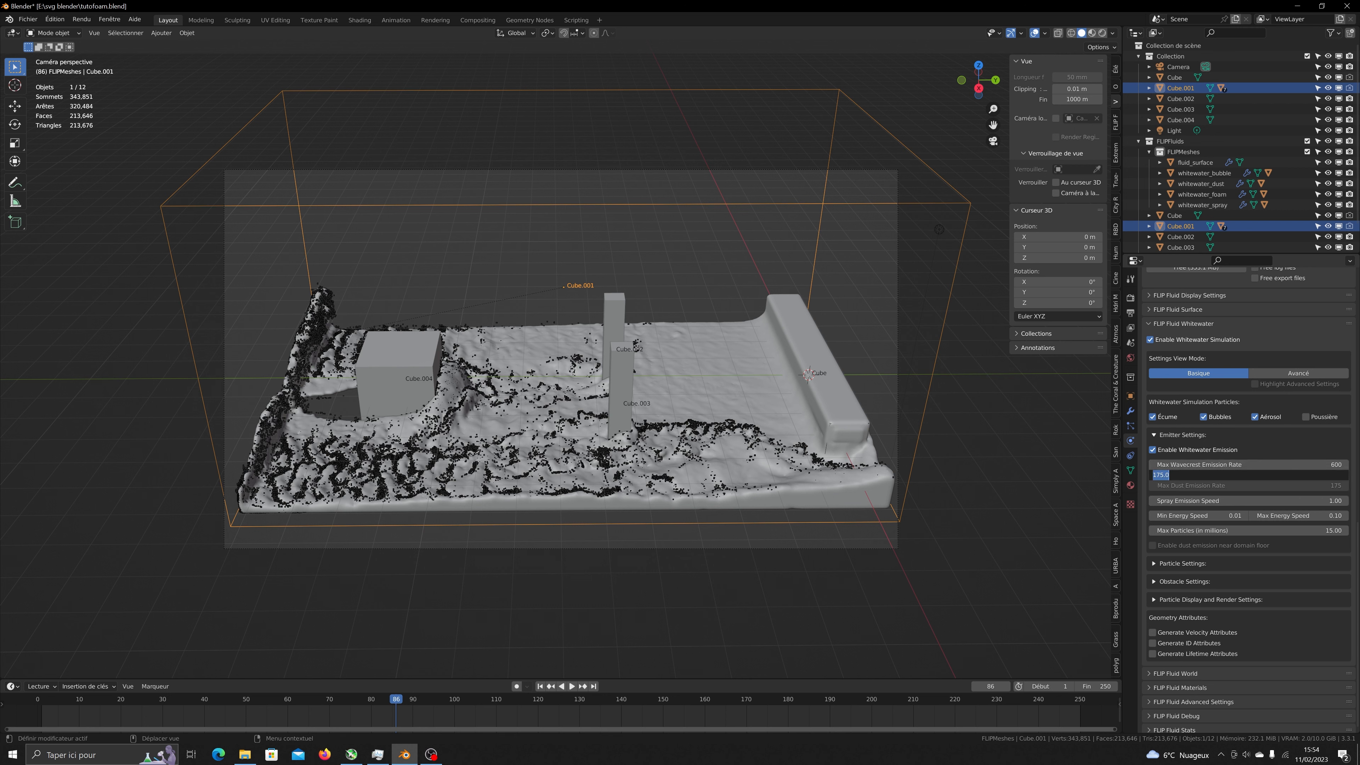
type("0")
key("Return")
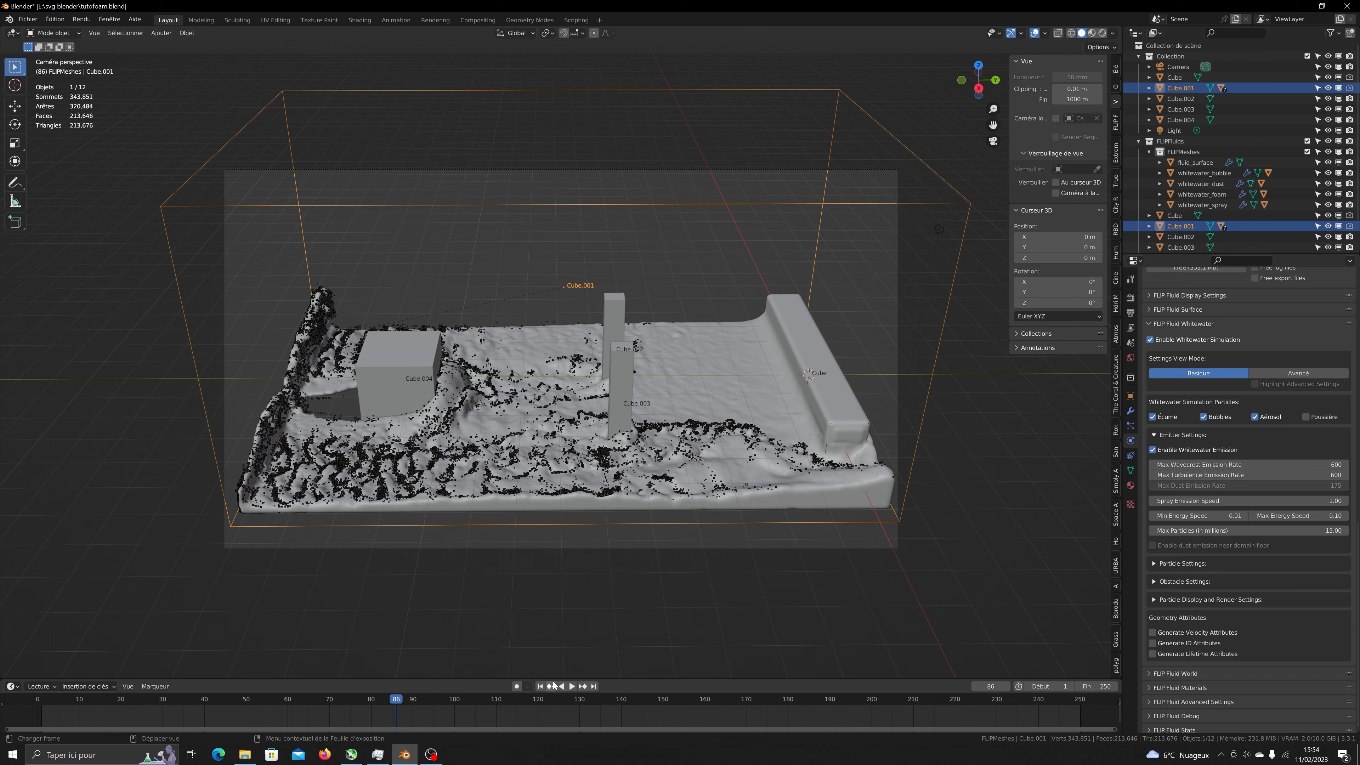
Go to frame 53 and examine the domain's FLIP Fluid Stats for simulation timing and the cached foam, bubble and spray mesh sizes.
left_click_drag(374, 700, 259, 698)
scroll(1189, 598, "up", 8)
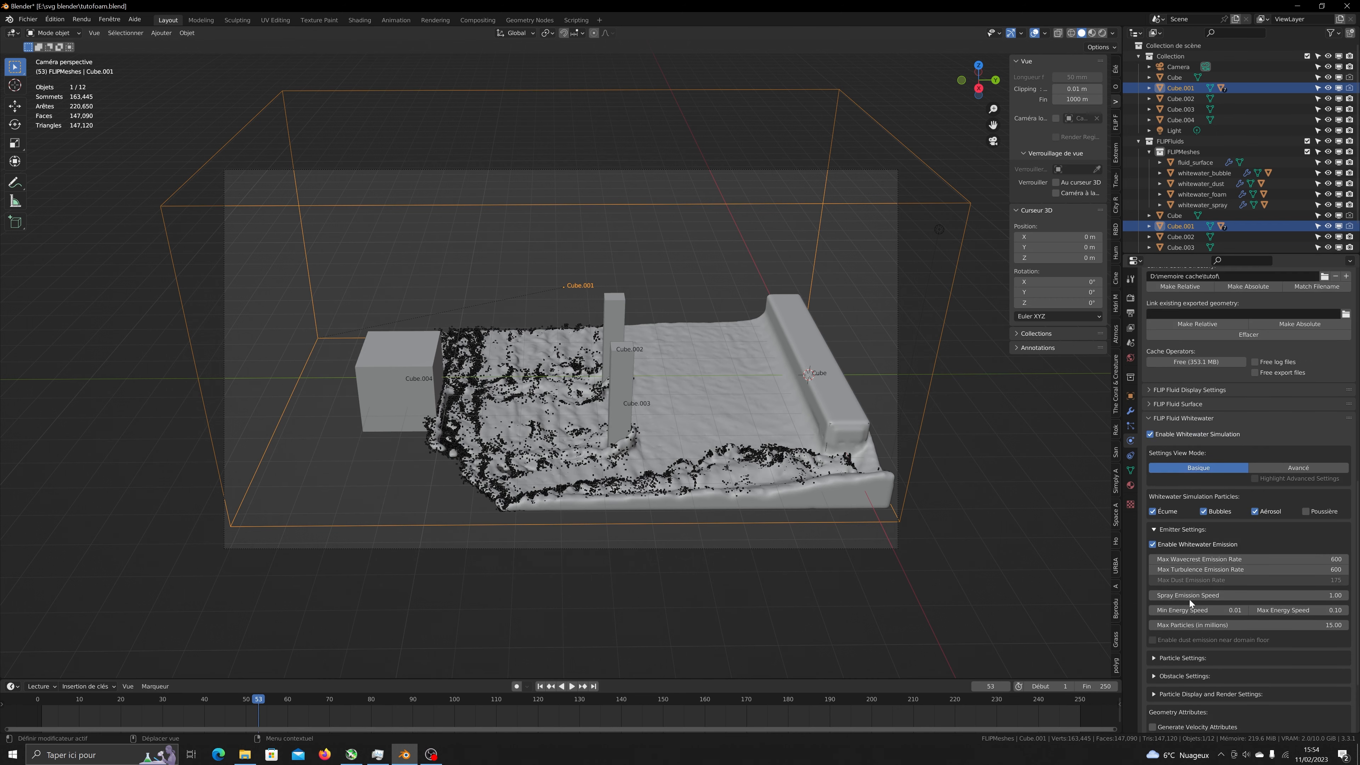
scroll(1189, 599, "down", 8)
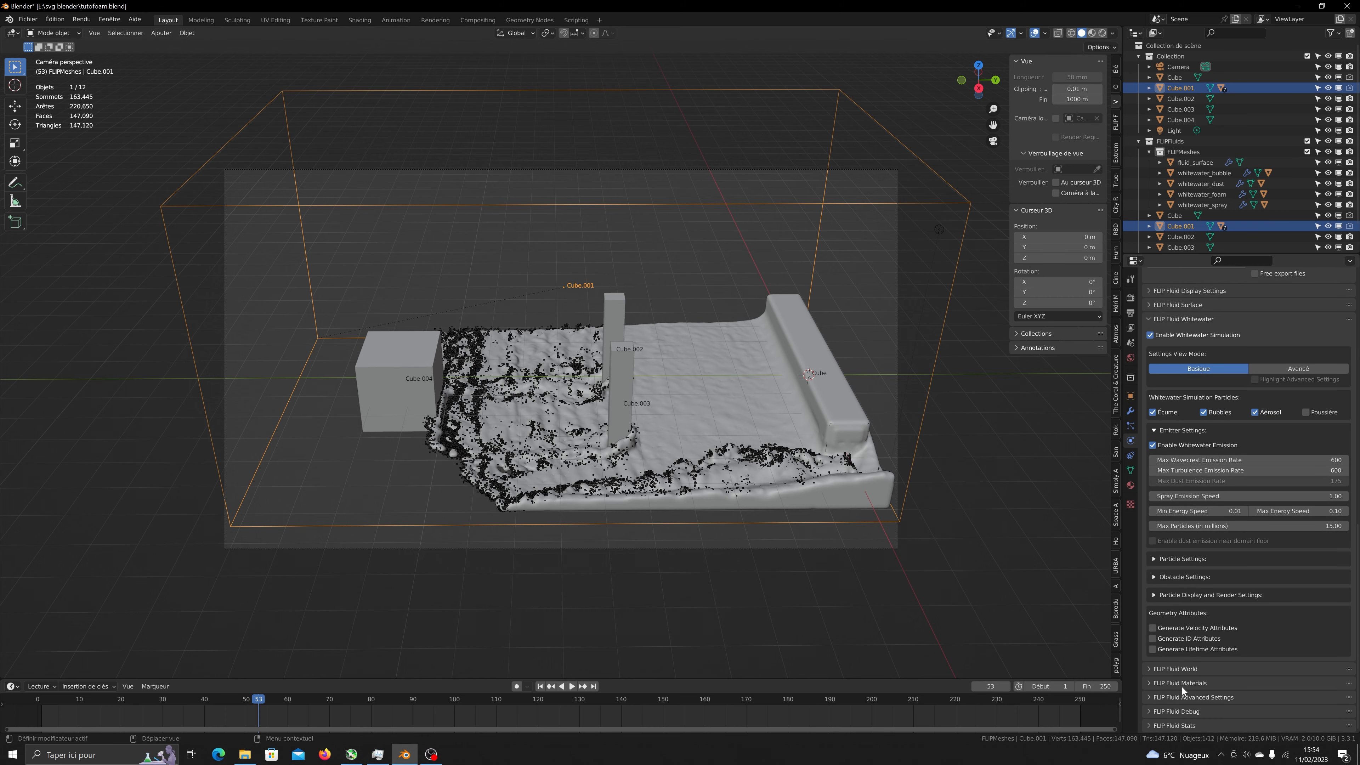
left_click(1163, 726)
scroll(1169, 720, "down", 15)
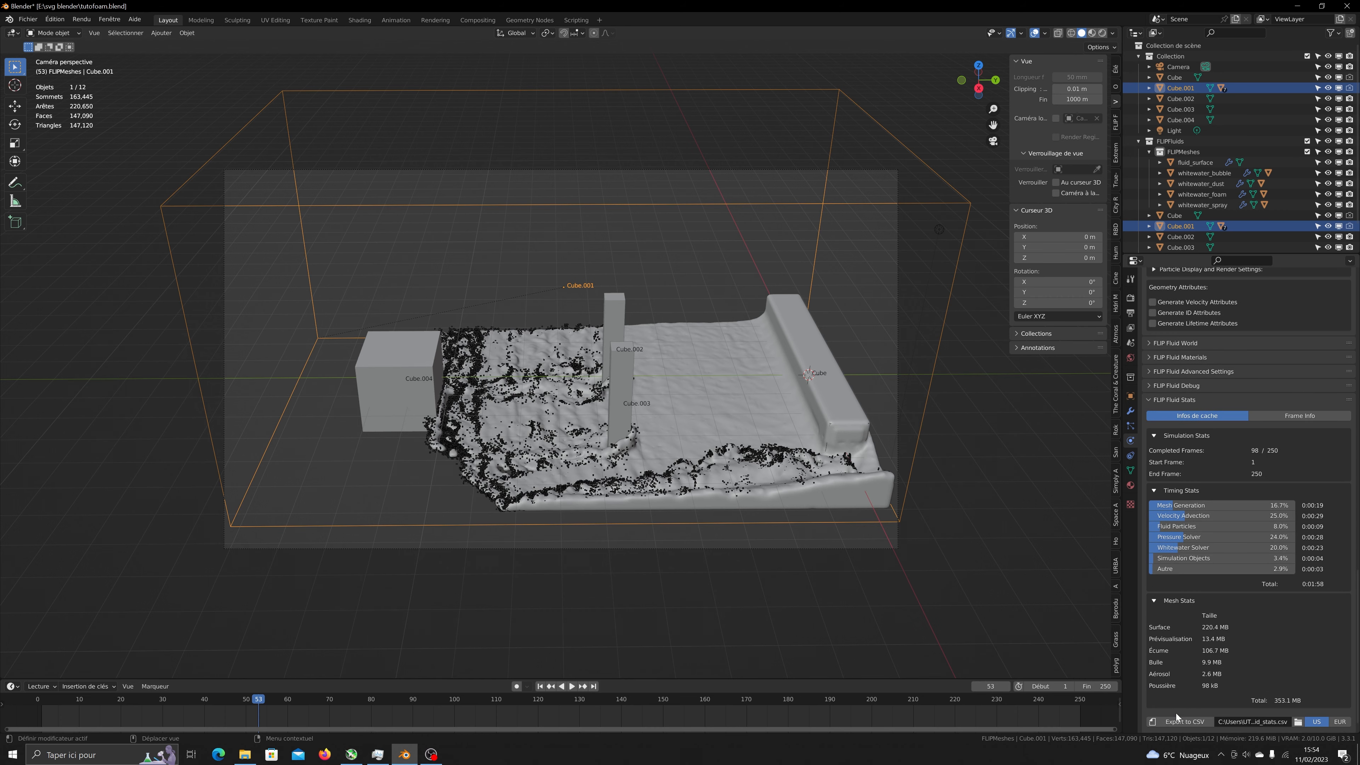
scroll(1231, 566, "up", 6)
scroll(1226, 548, "down", 5)
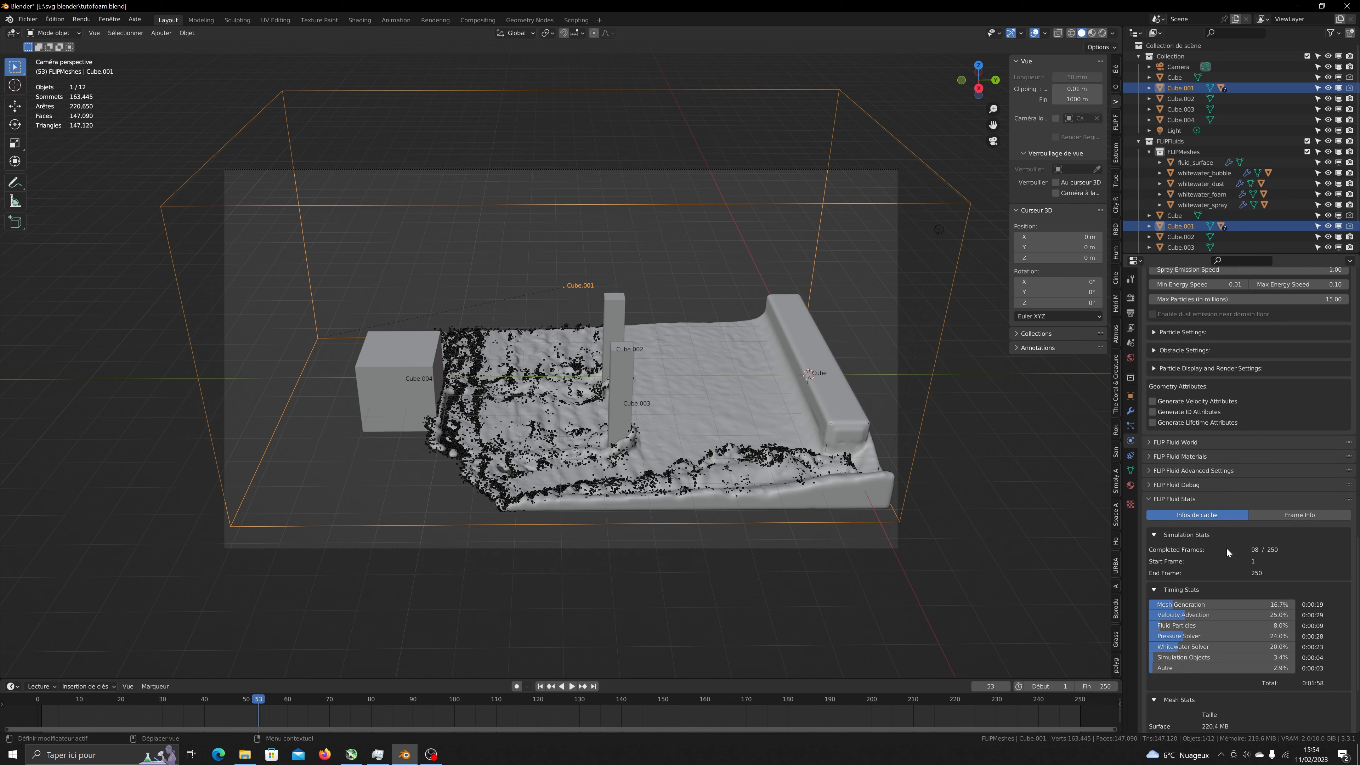
scroll(1226, 549, "down", 2)
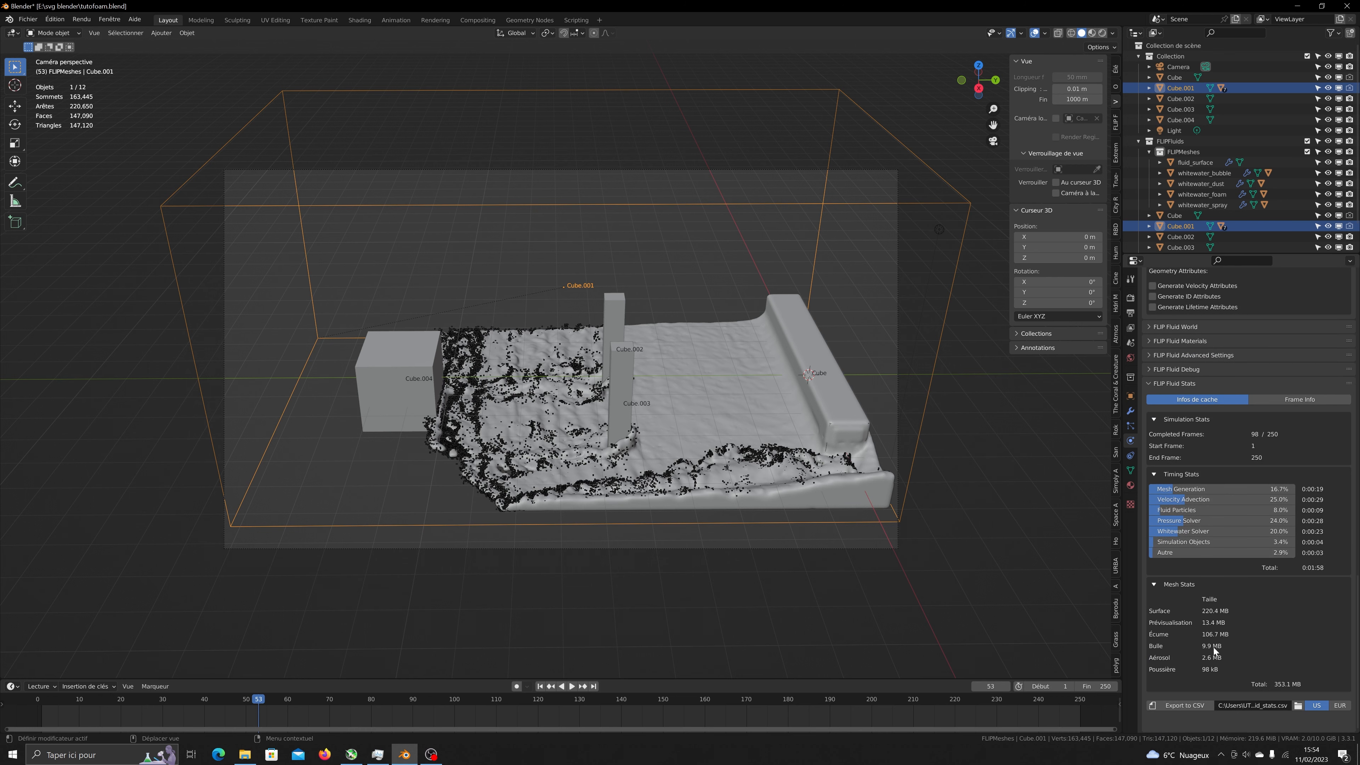
scroll(1251, 560, "up", 16)
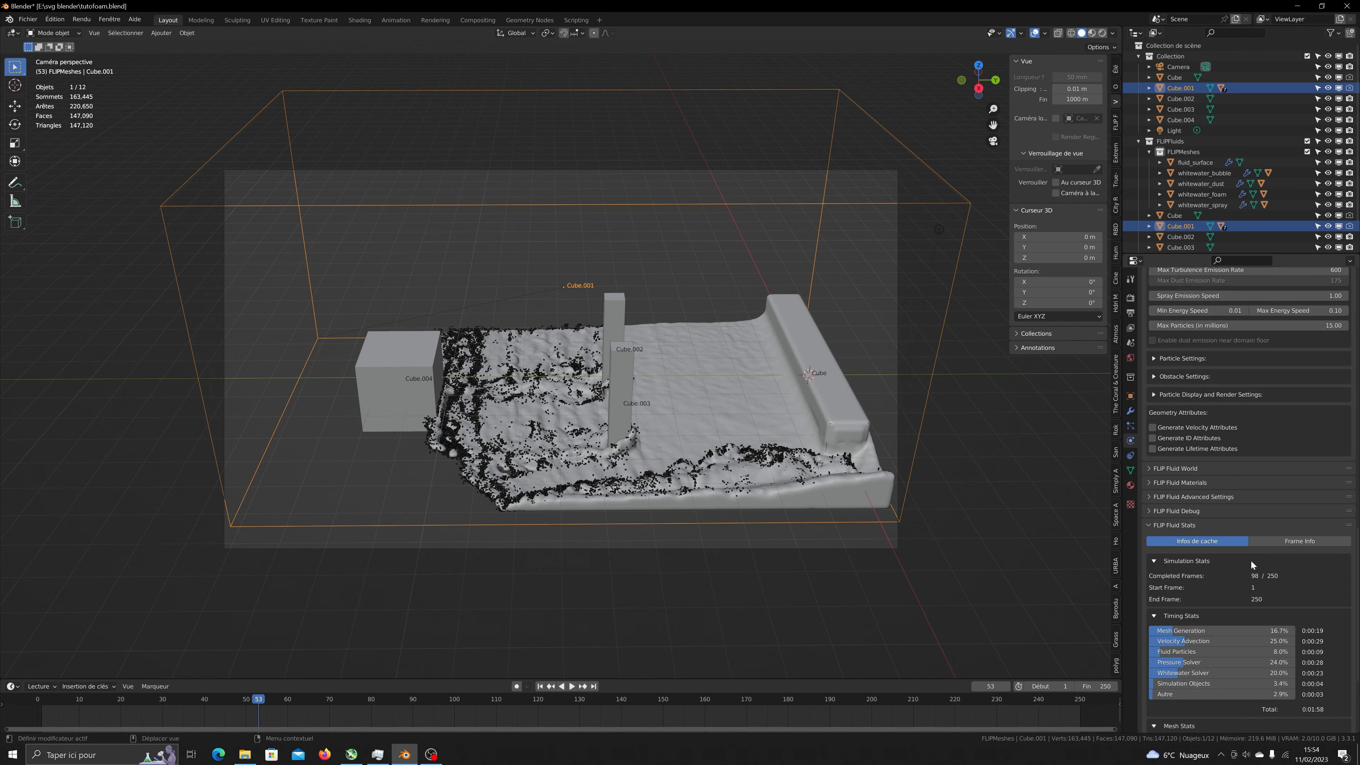
Reset the existing simulation bake and bake the domain again with the new whitewater emission settings.
scroll(1256, 559, "up", 20)
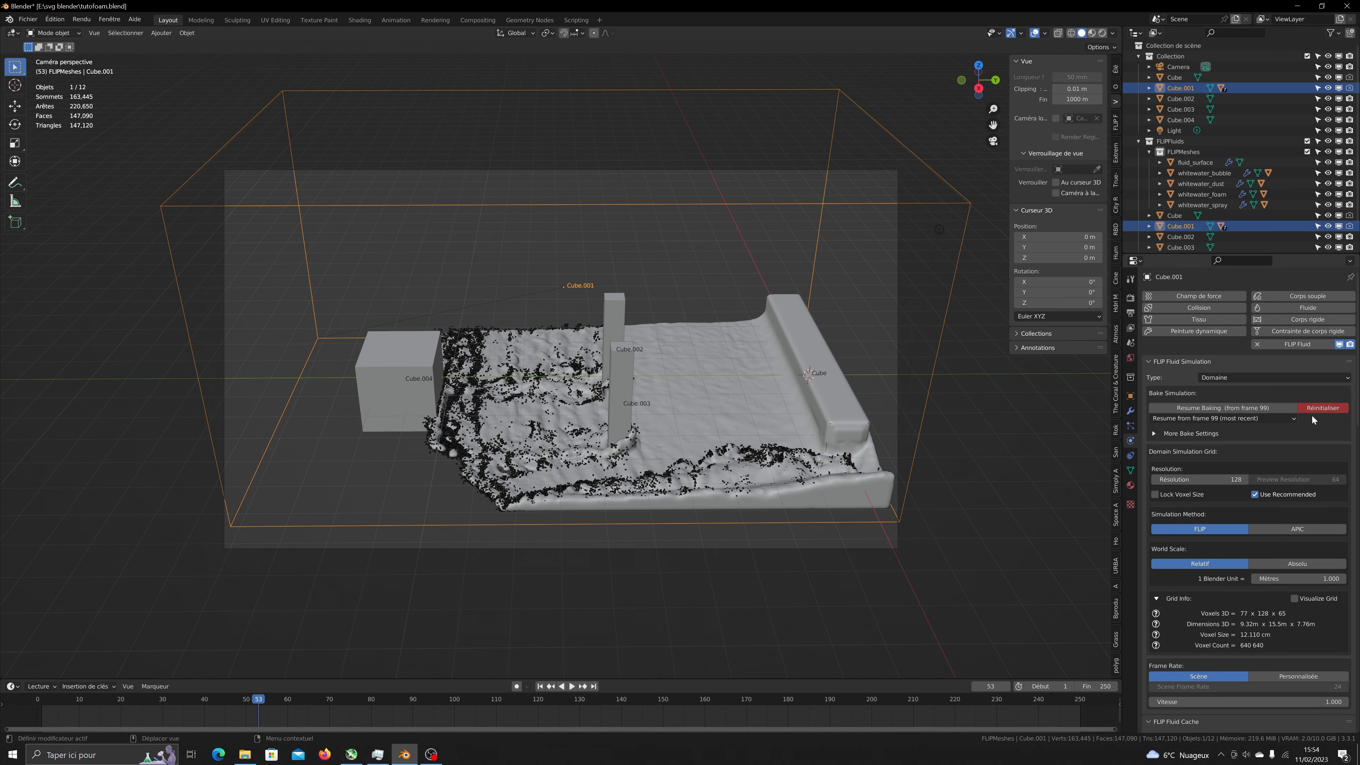
left_click(1321, 409)
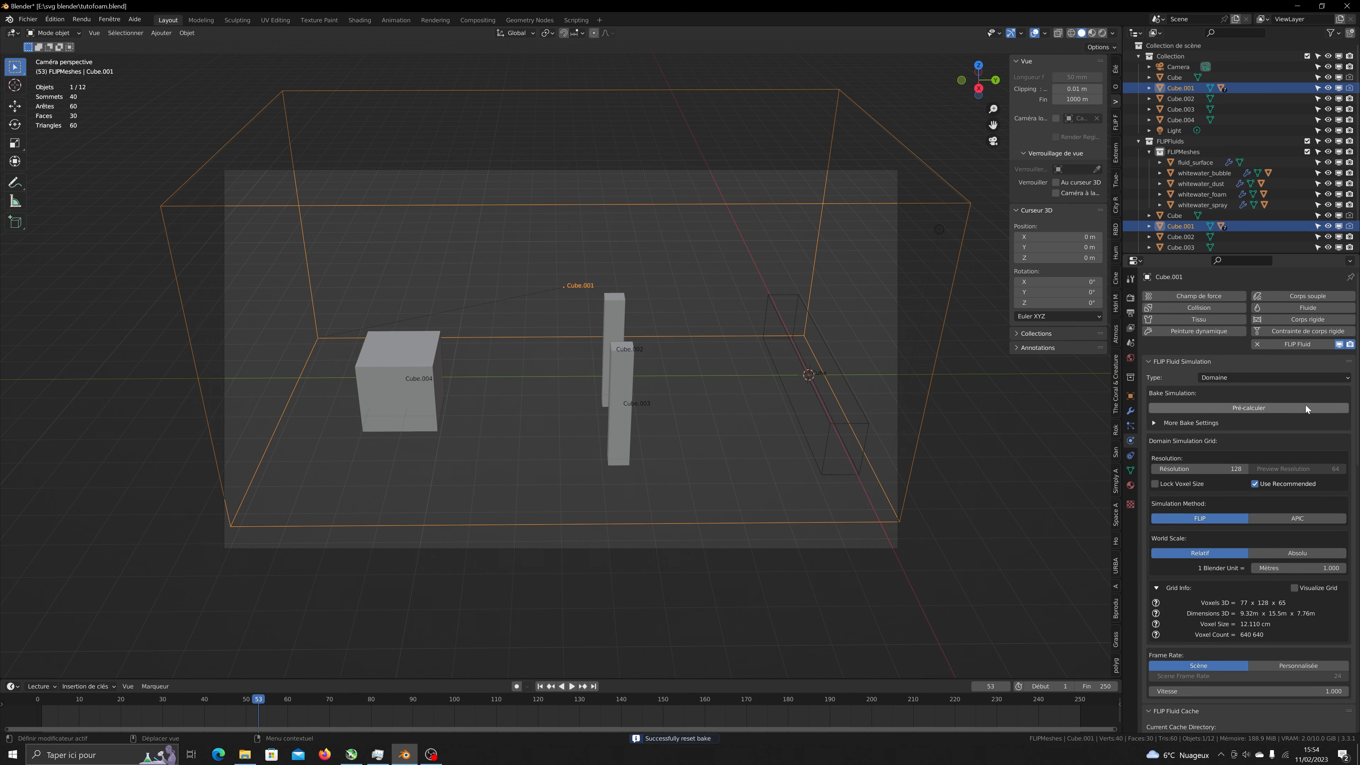
left_click(1206, 407)
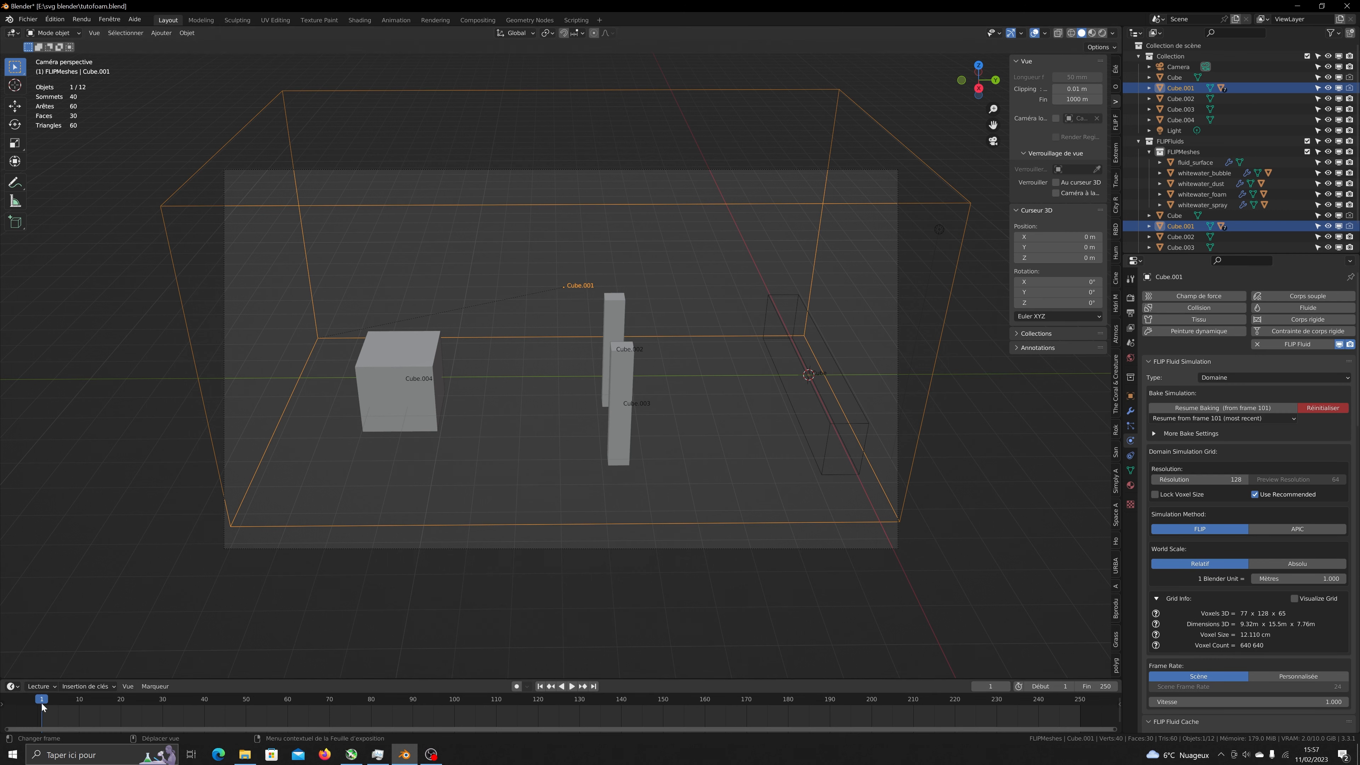
Play the rebaked simulation in stages up to frame 69 and render that frame as an image.
key("space")
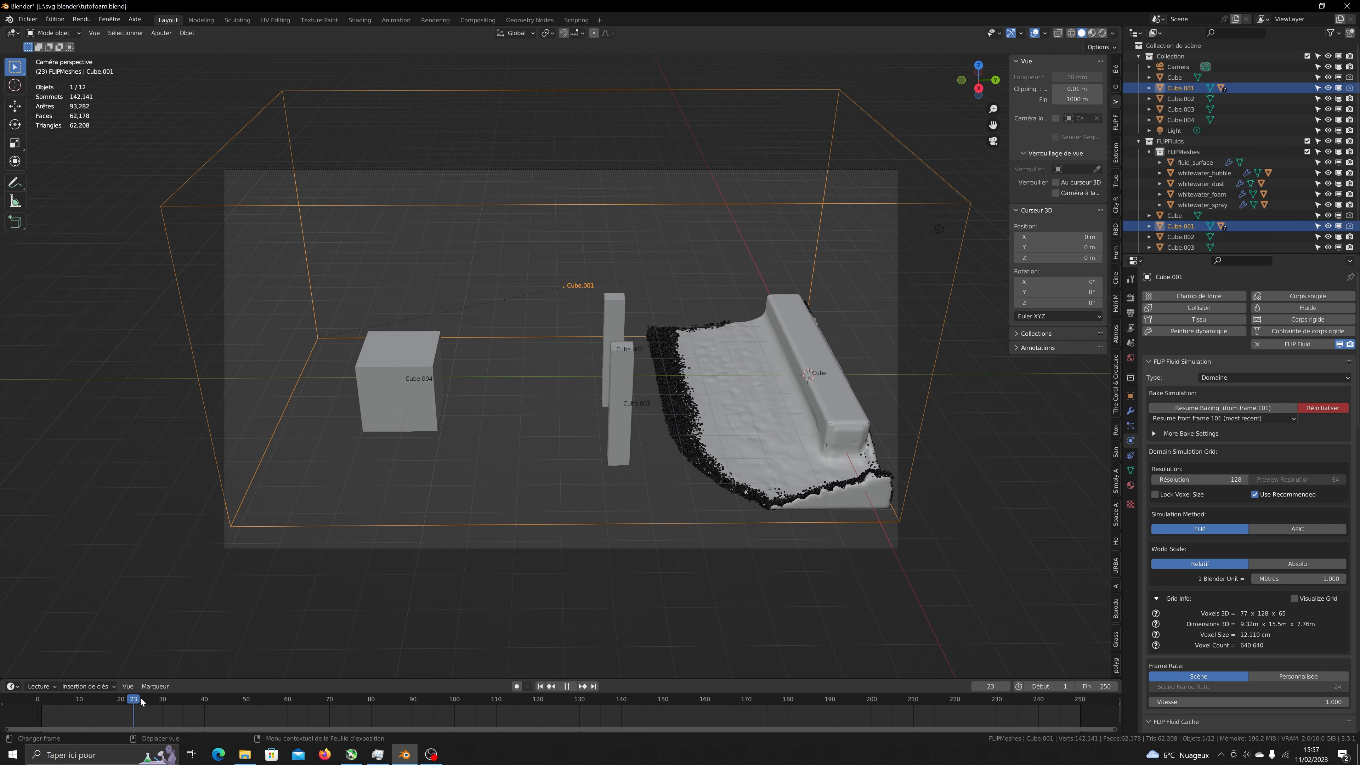
key("space")
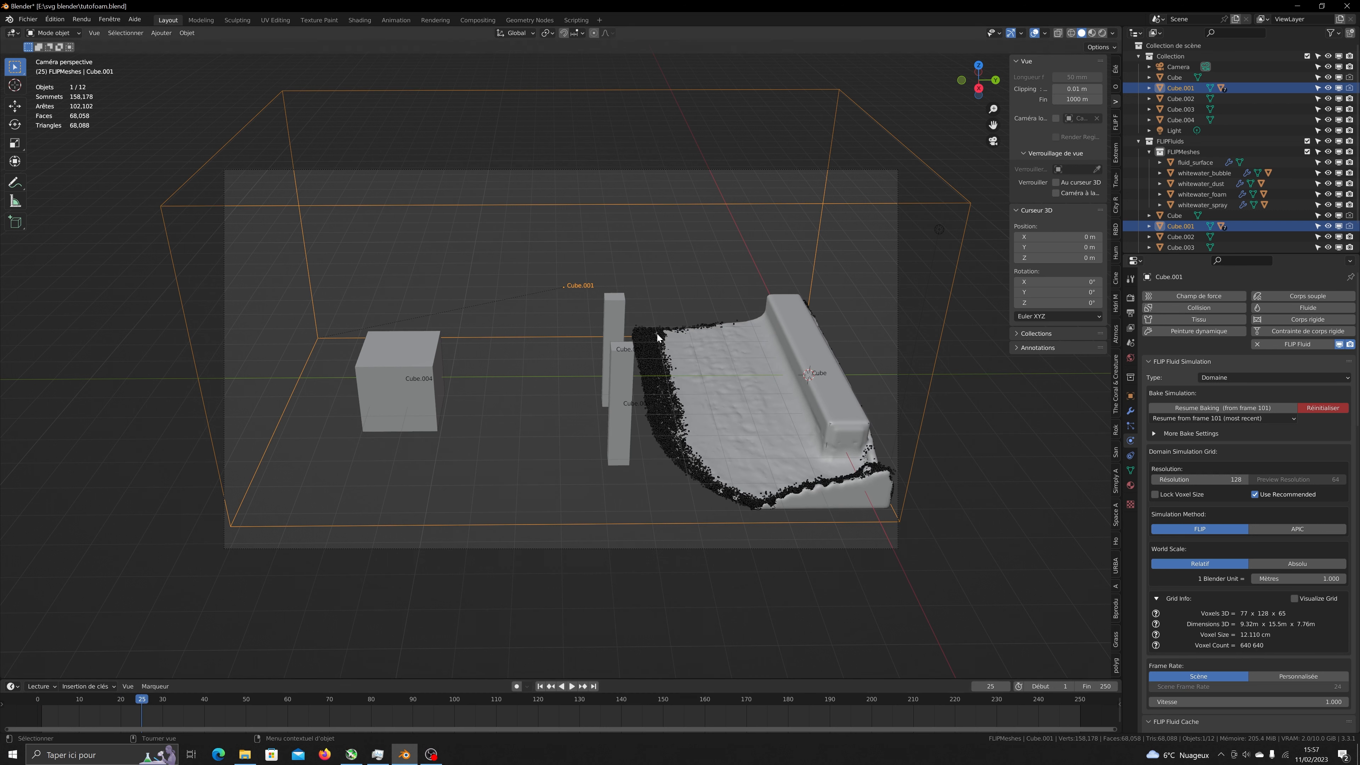
key("space")
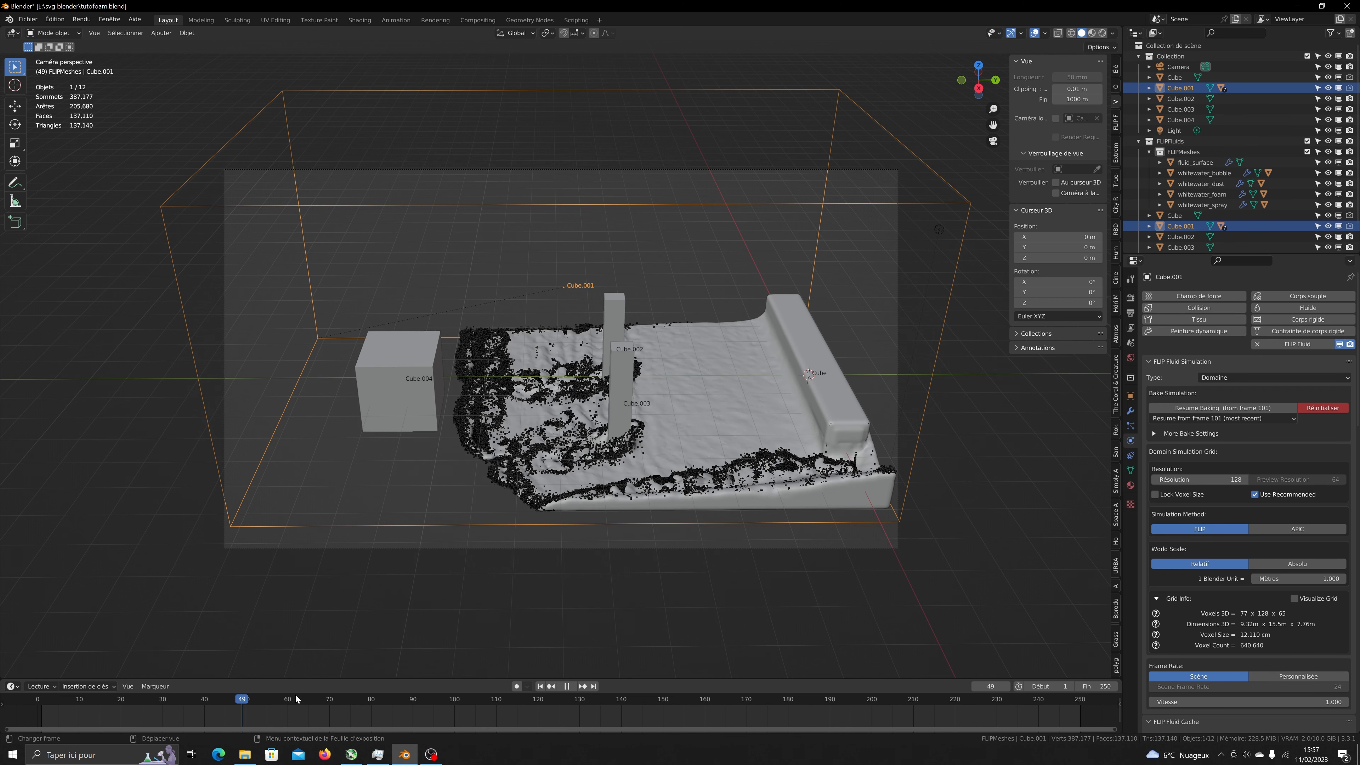
key("space")
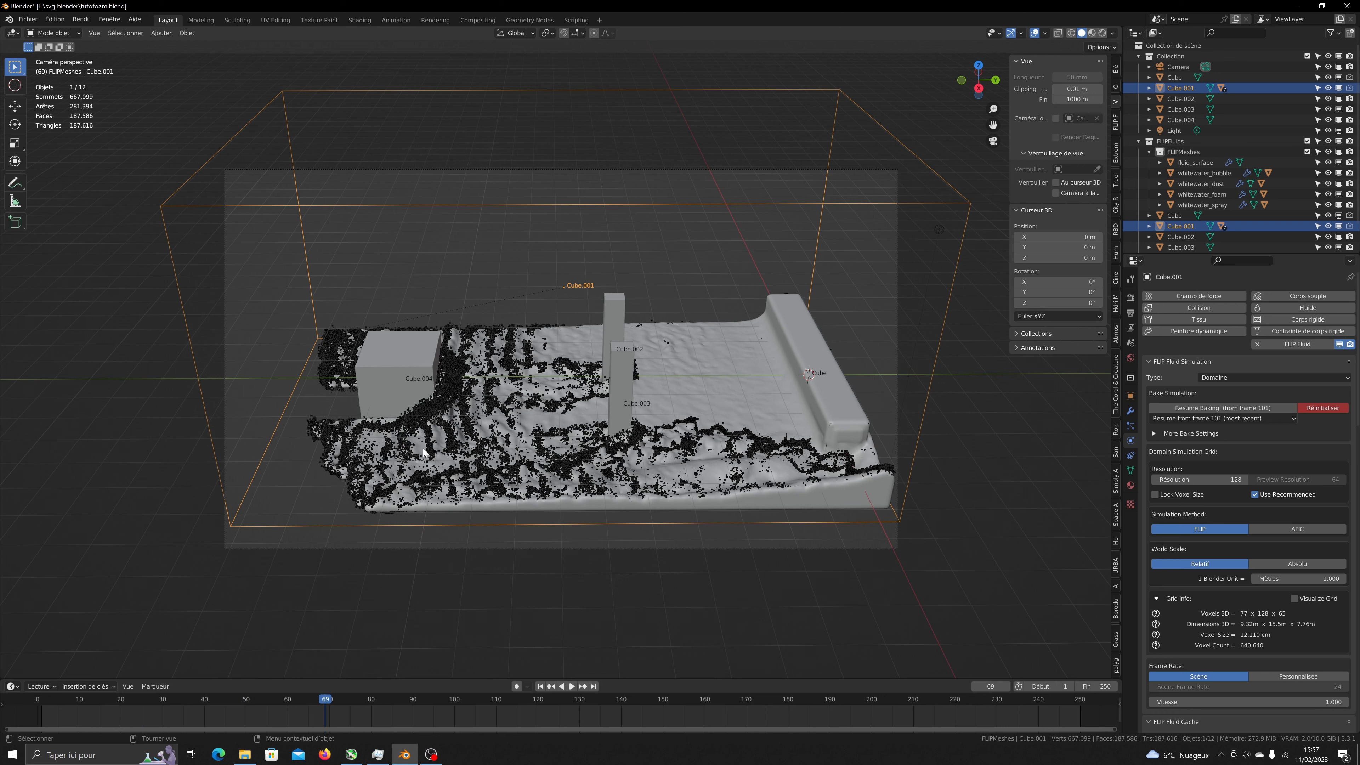
left_click(82, 19)
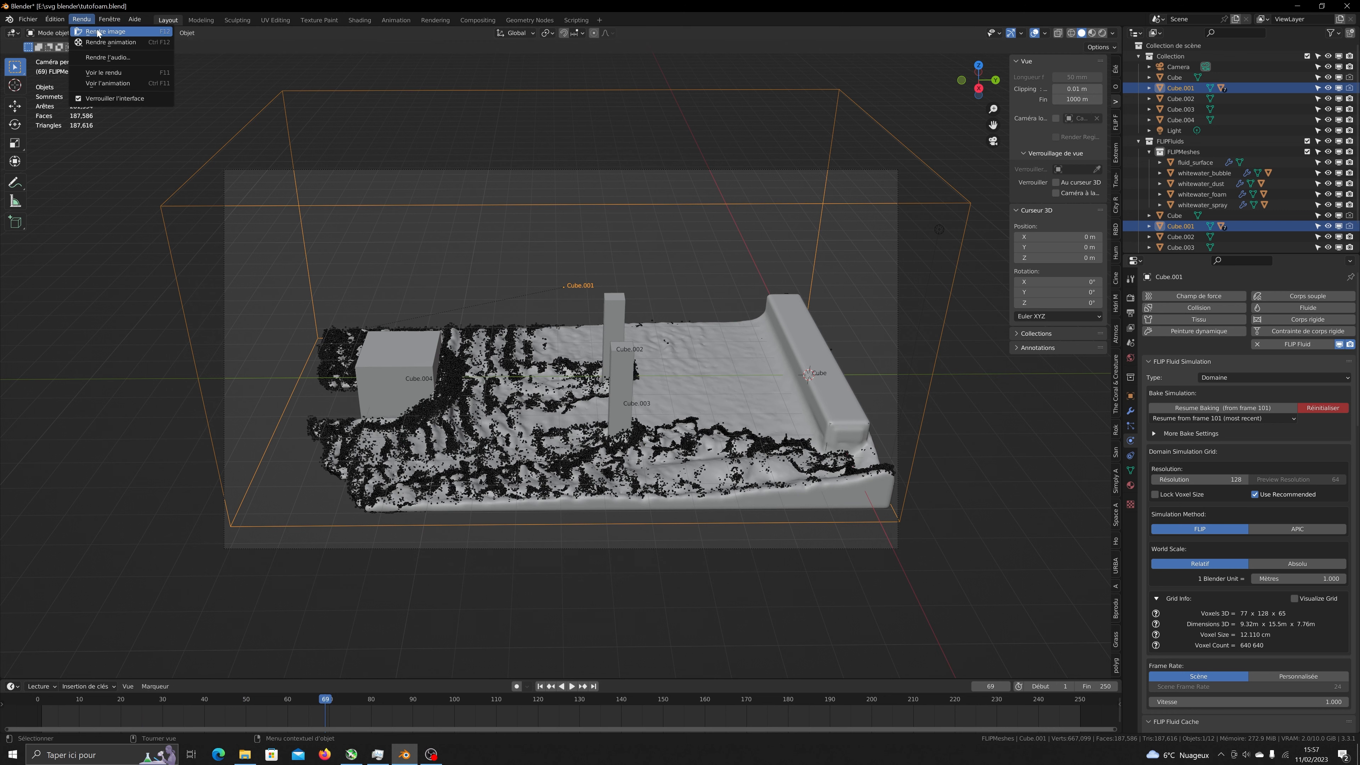
left_click(101, 31)
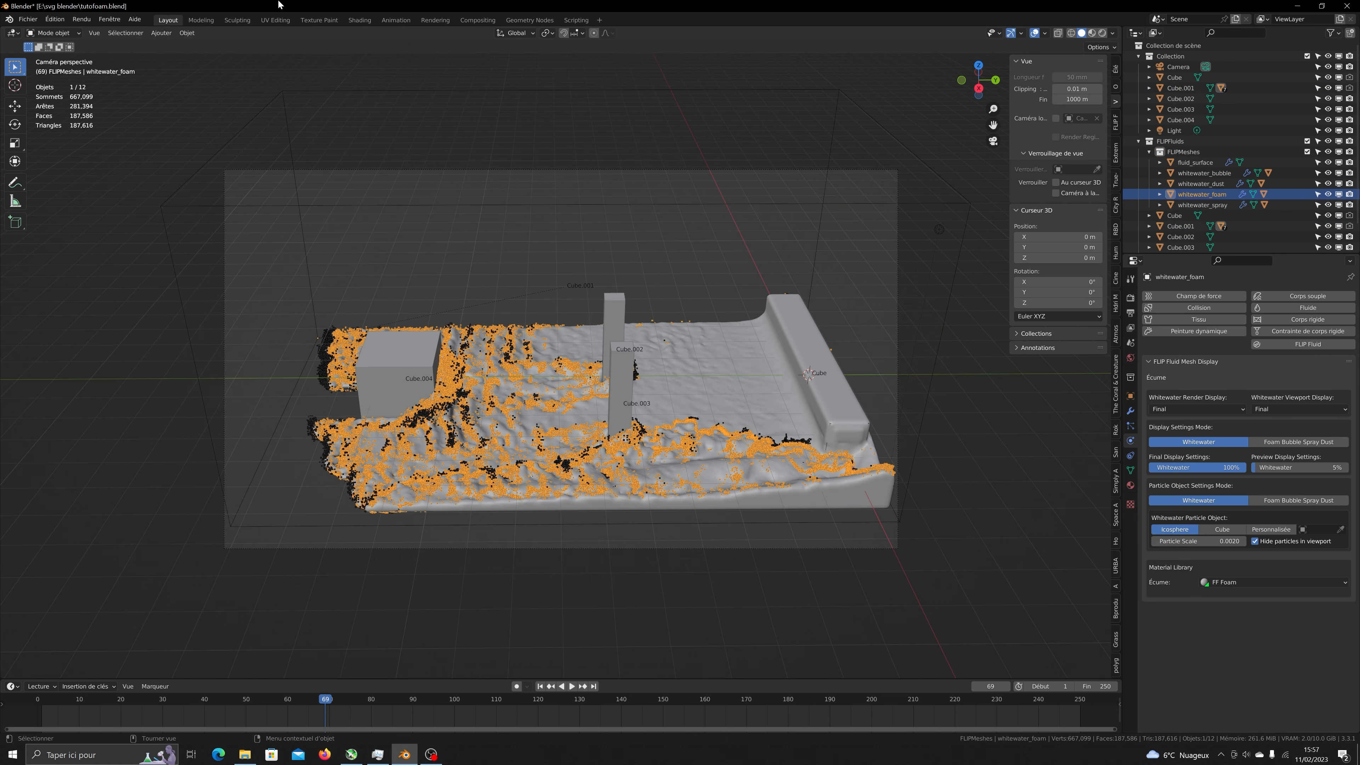
Render frame 69 again, inspect the foam in an enlarged render view, and close the render window.
left_click(90, 20)
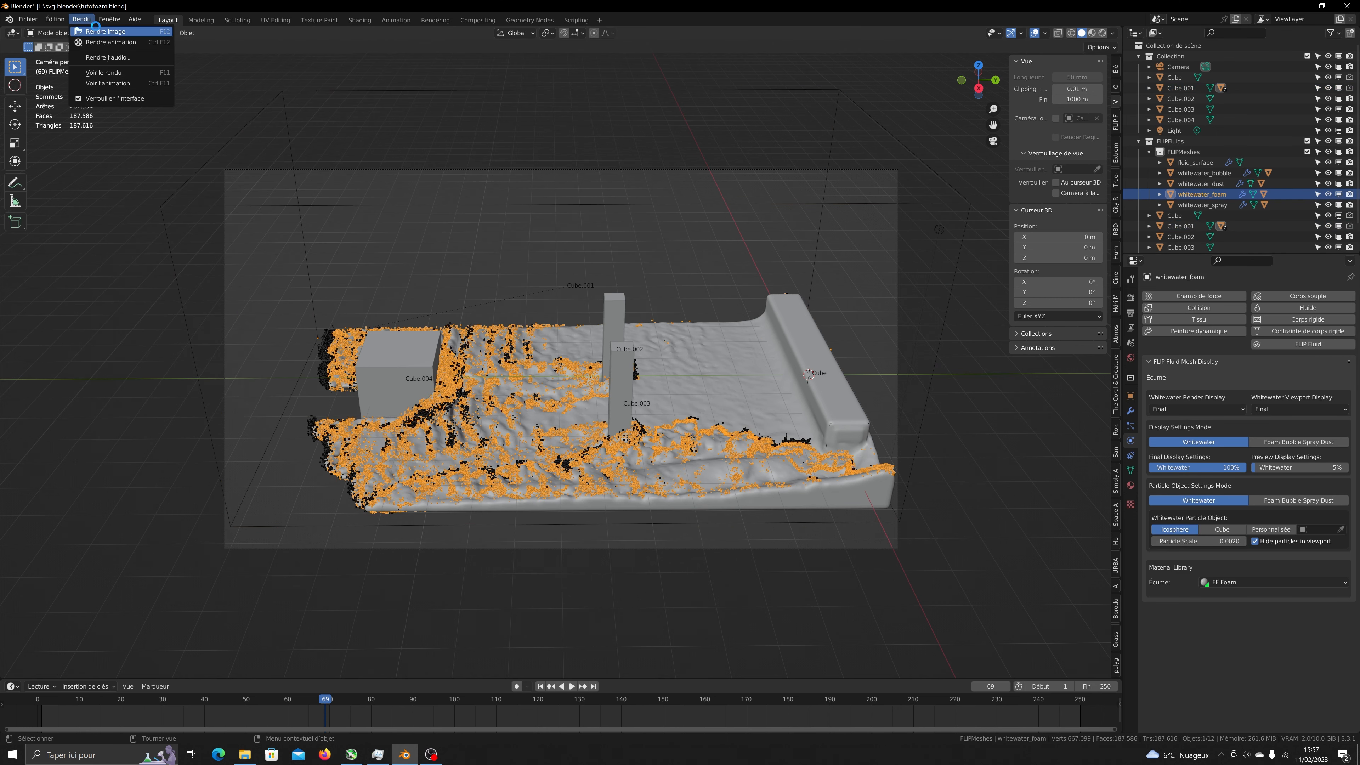
left_click(97, 31)
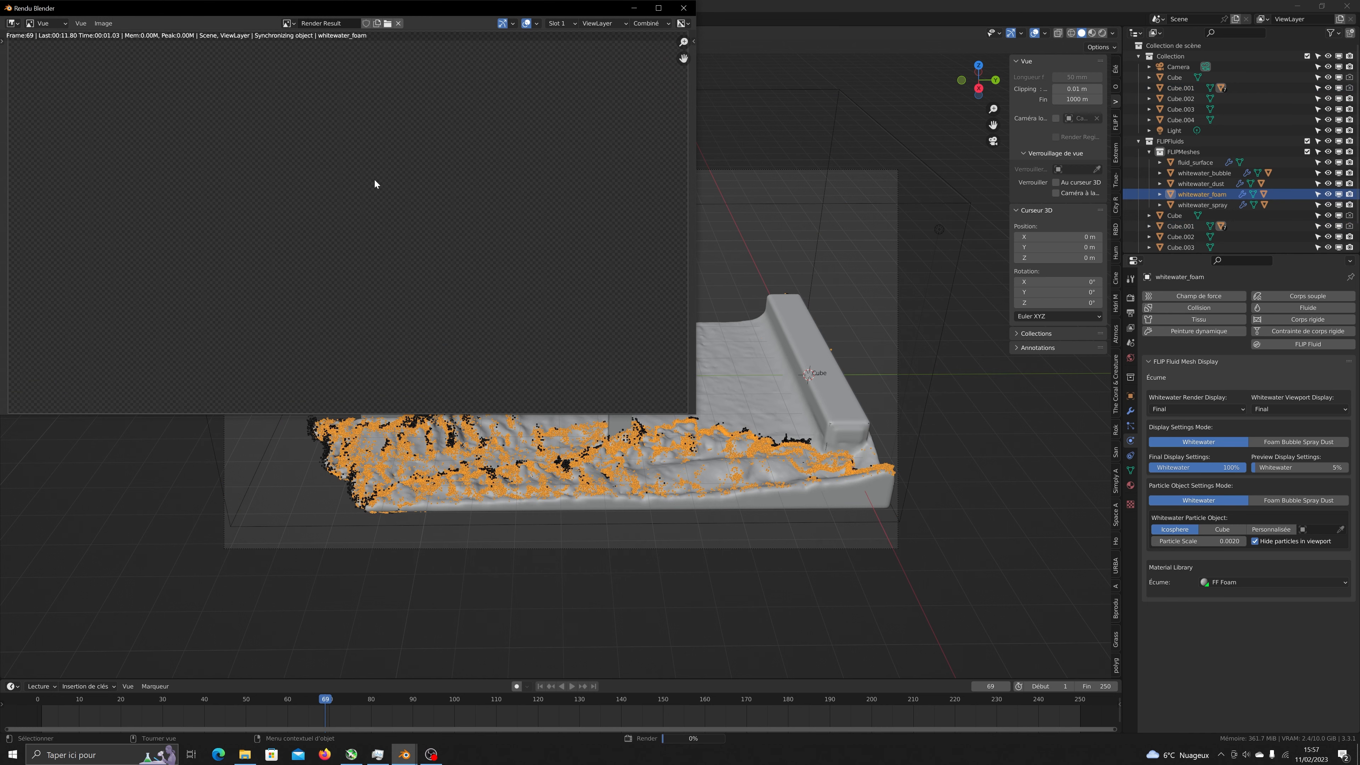
left_click(657, 7)
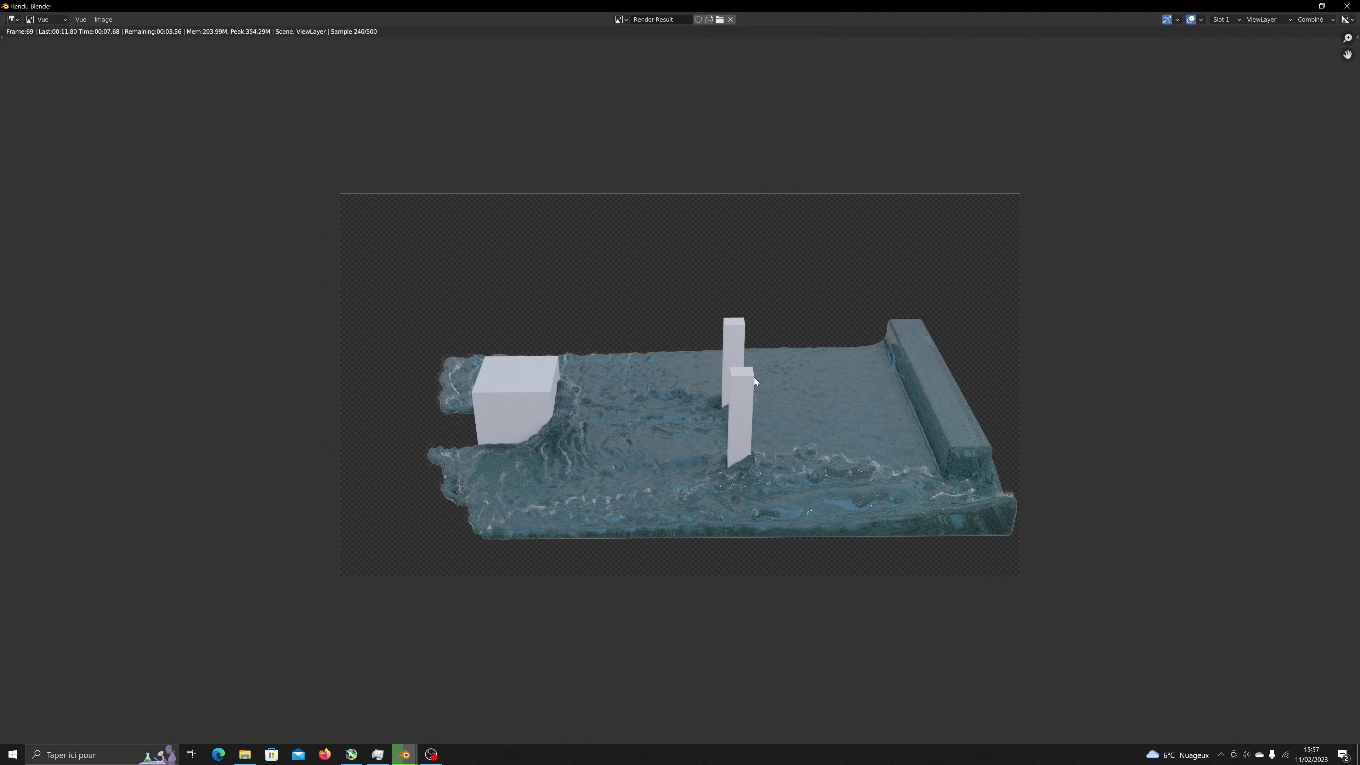
scroll(753, 436, "up", 2)
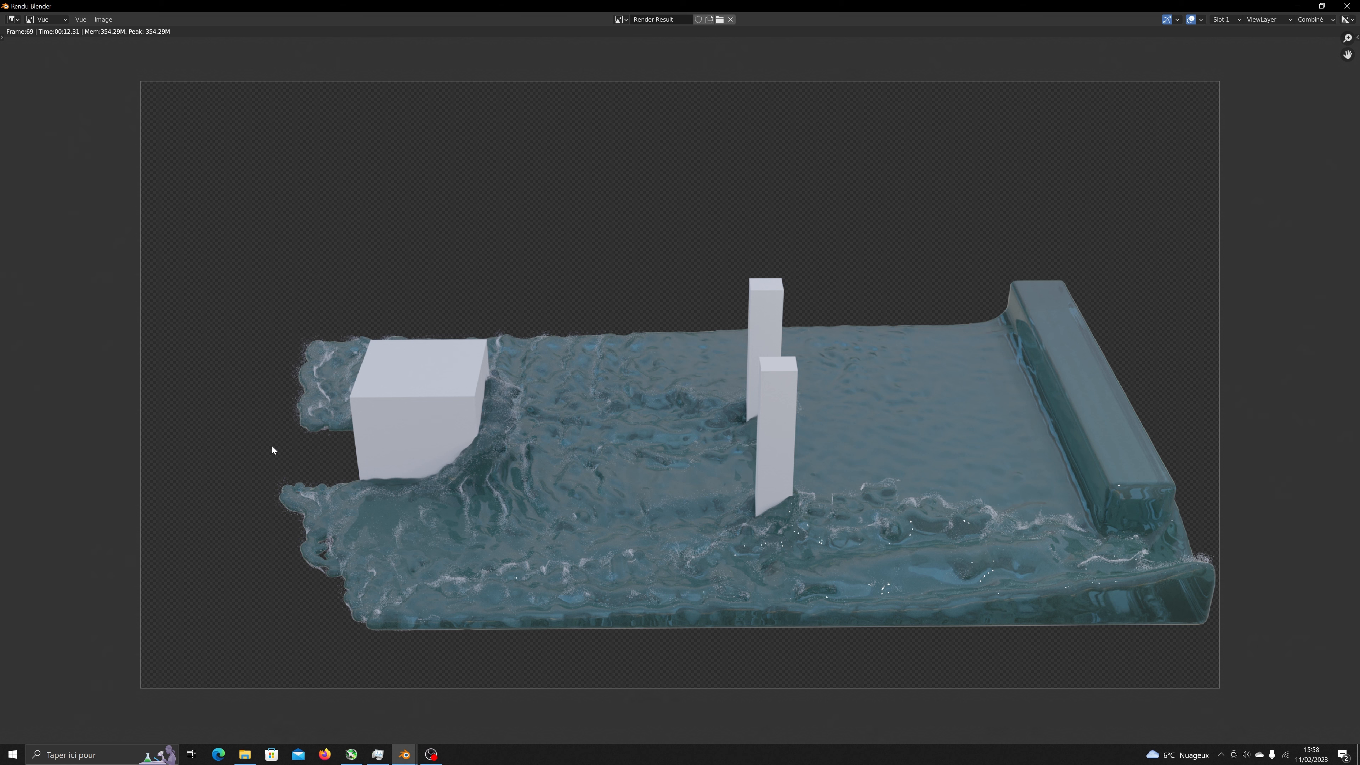
left_click(1346, 6)
Reset the bake after checking its cache statistics and rebake the simulation with a domain resolution of 256.
scroll(1147, 615, "down", 8)
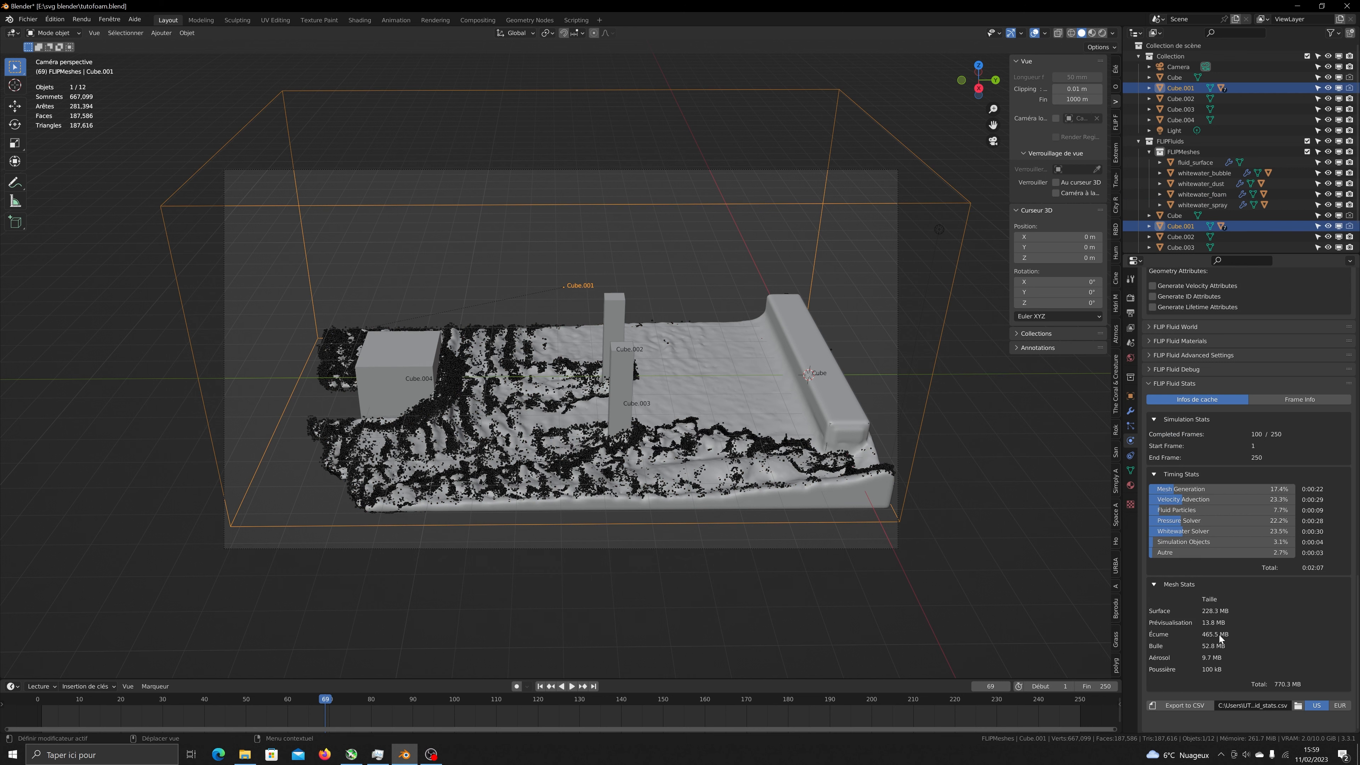
scroll(1219, 634, "up", 20)
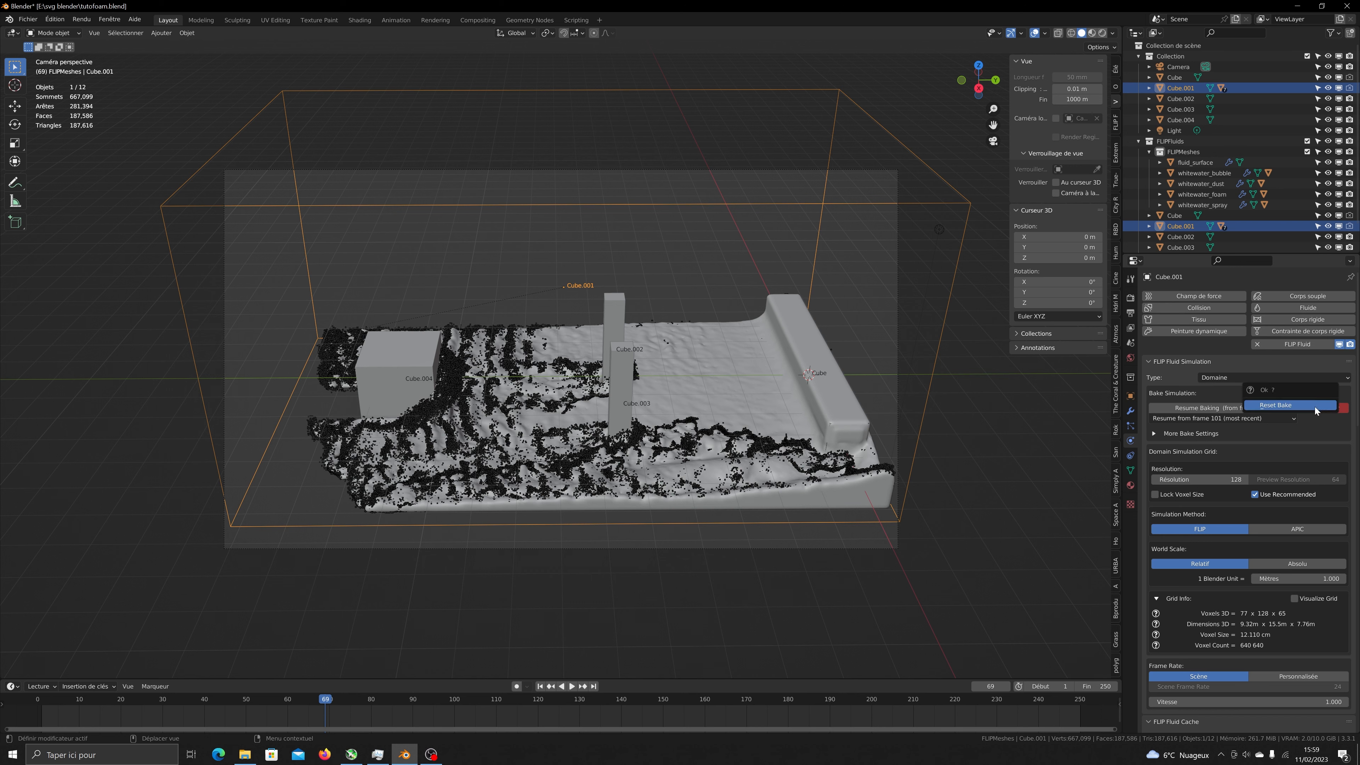
left_click(1320, 408)
left_click(1199, 468)
type("254")
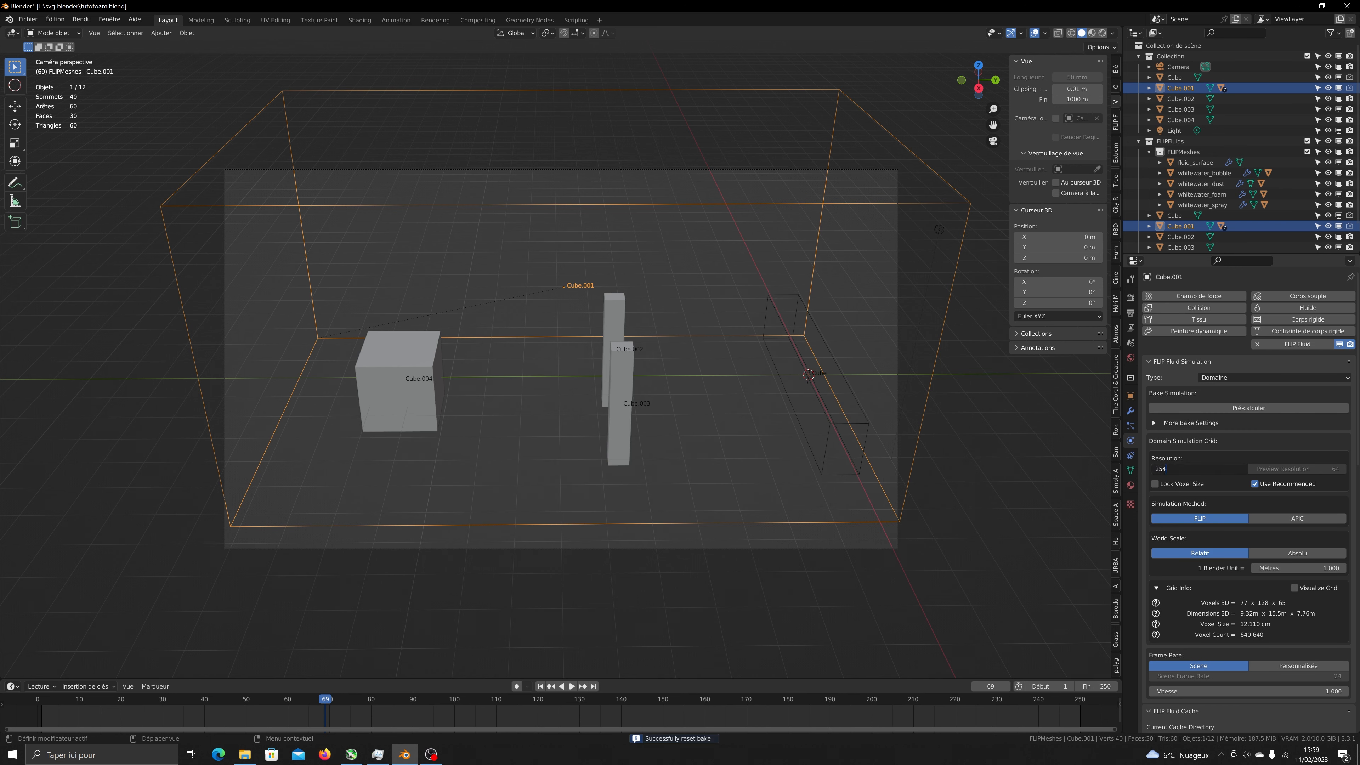
key("BackSpace")
type("6")
key("Return")
left_click(1228, 405)
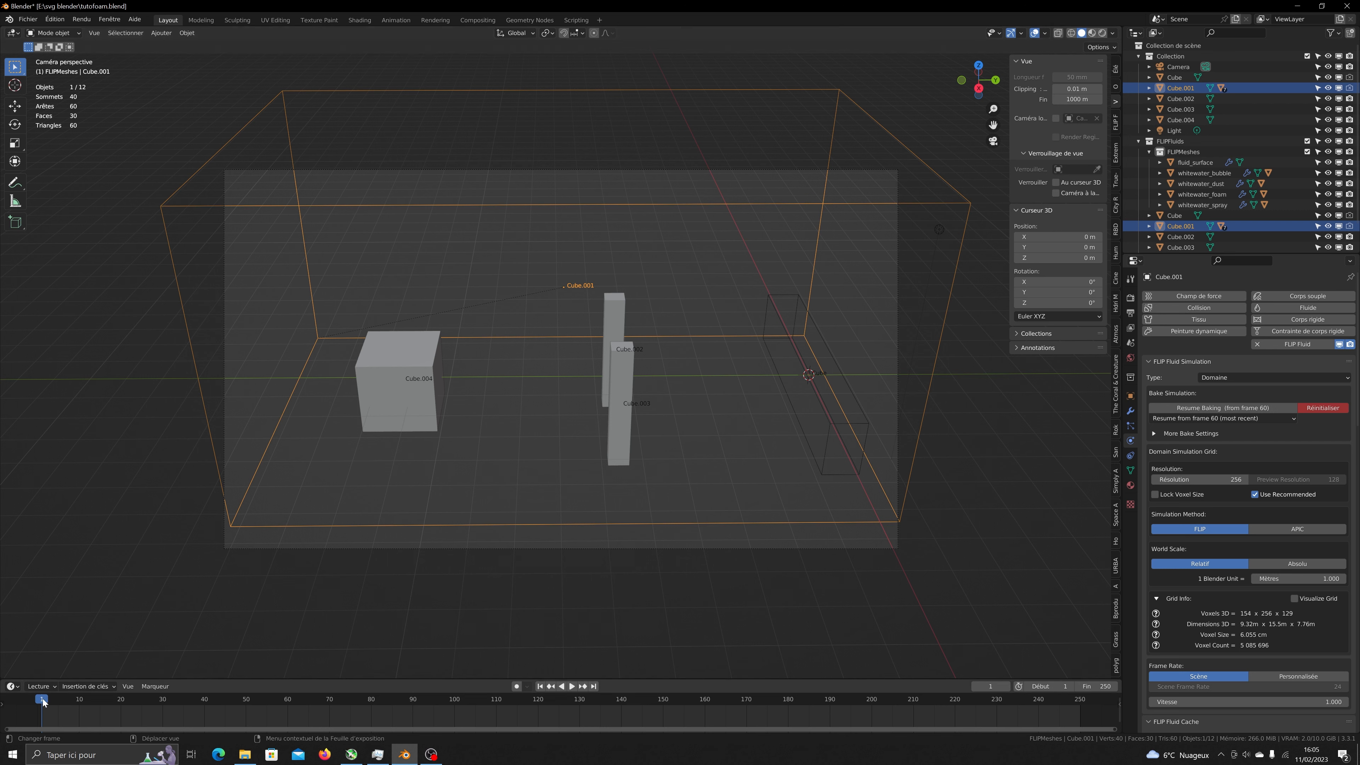
Play the higher-resolution simulation up to frame 27, render that frame, and leave the render view.
key("space")
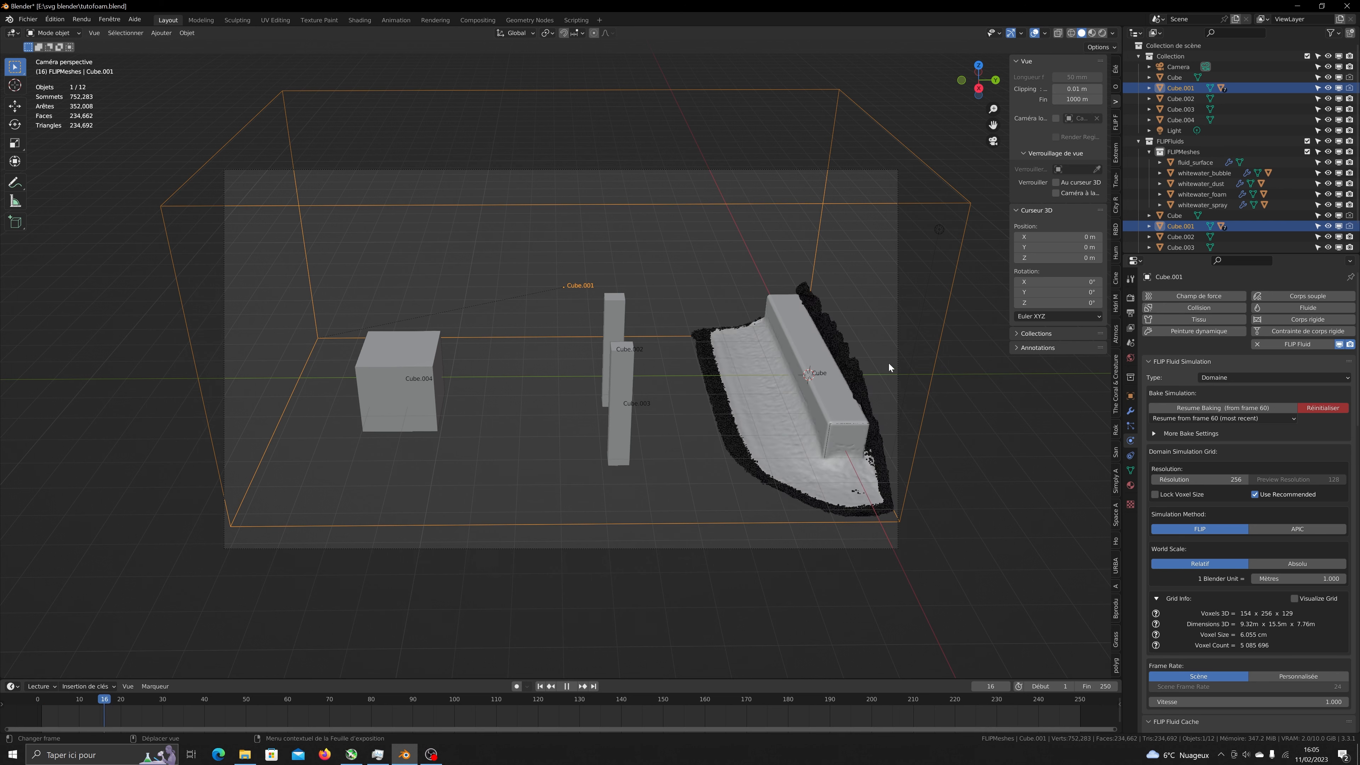
key("space")
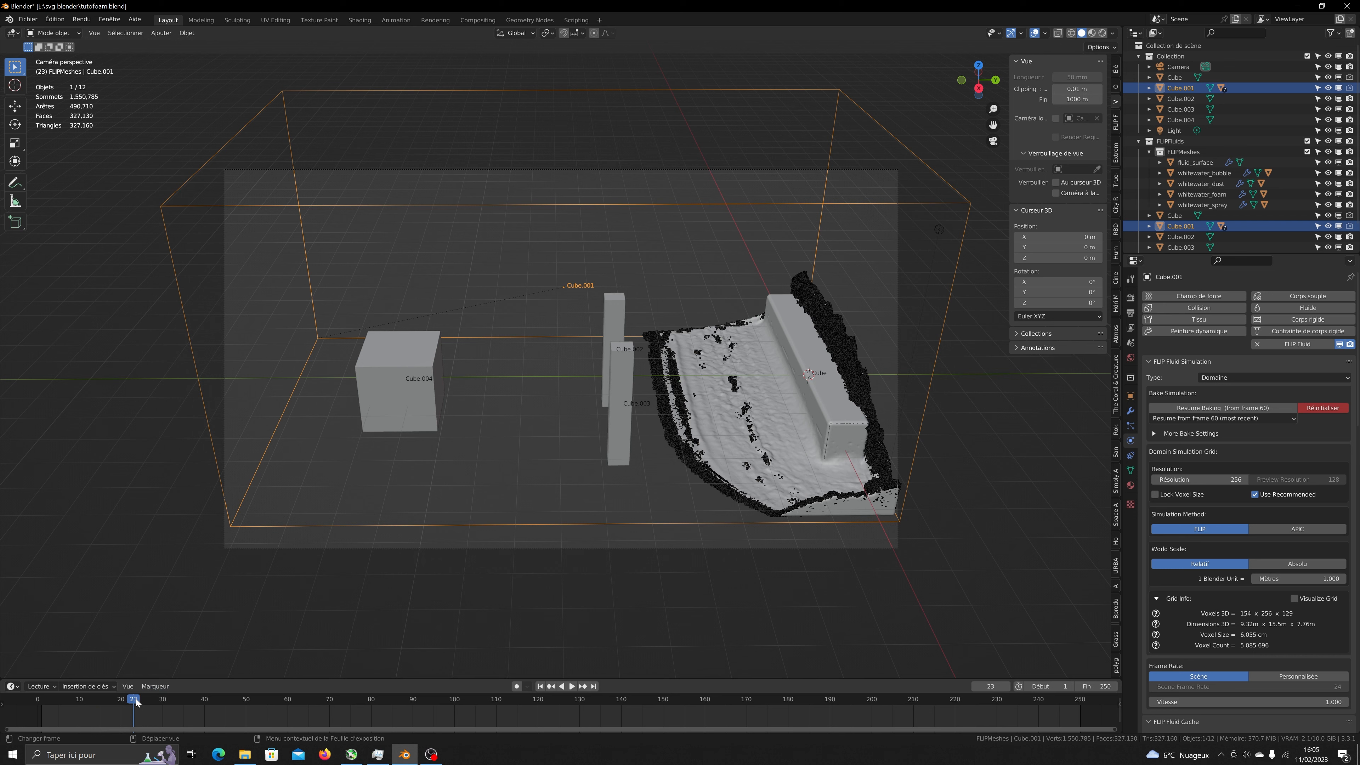
key("space")
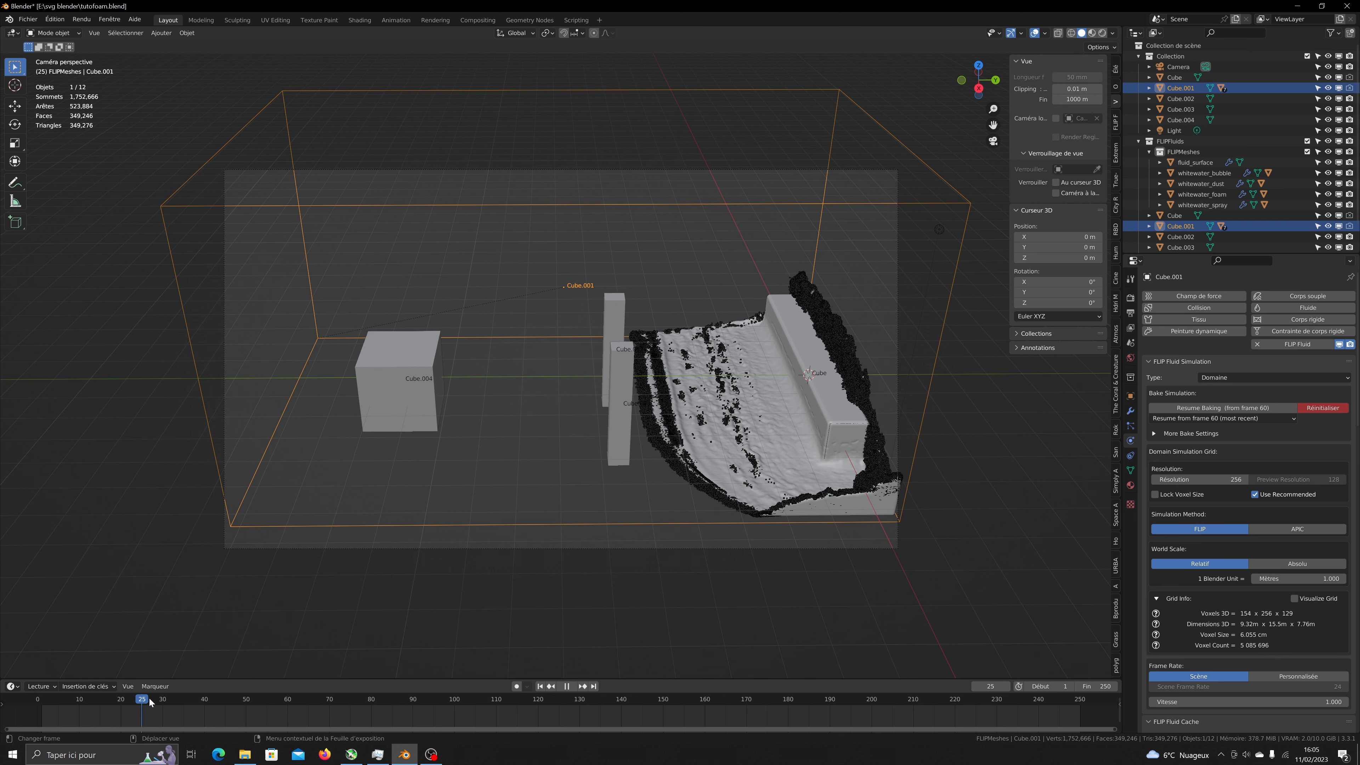
key("space")
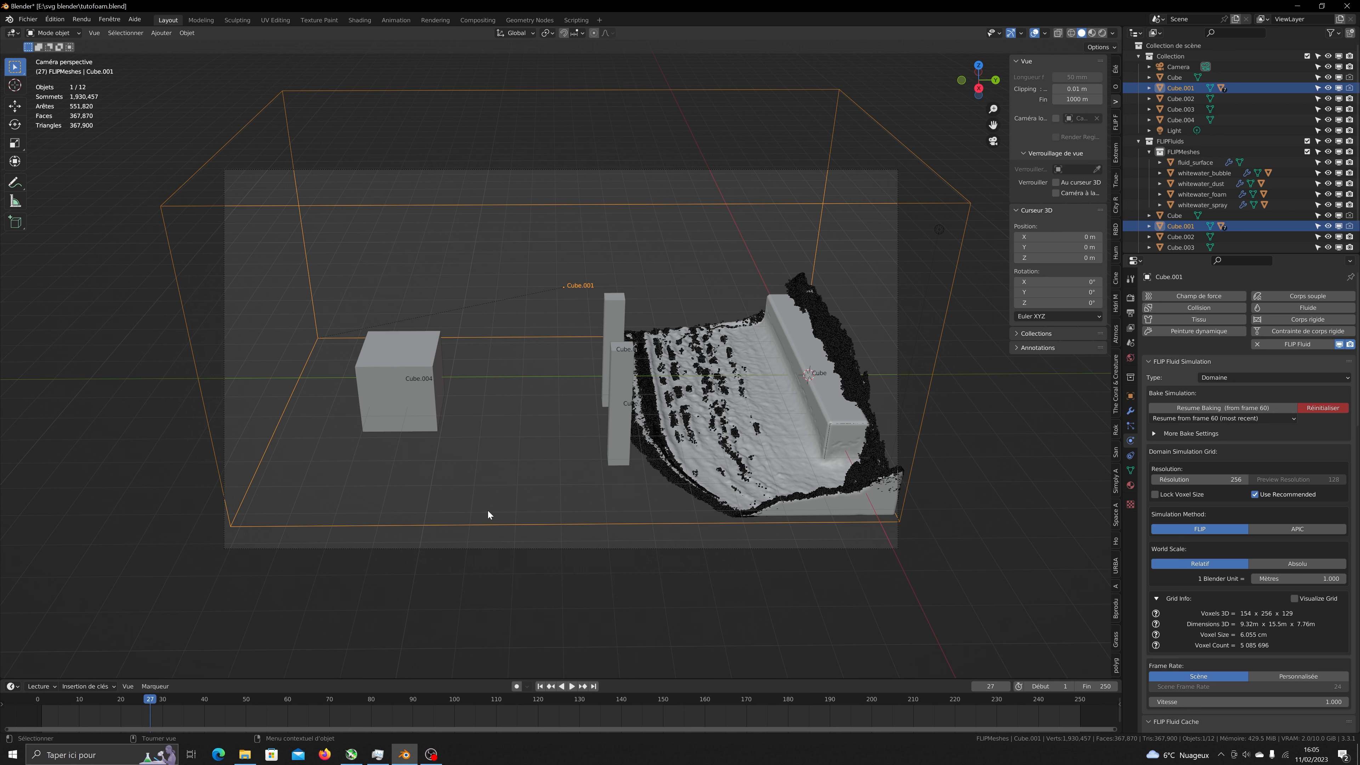
key("F12")
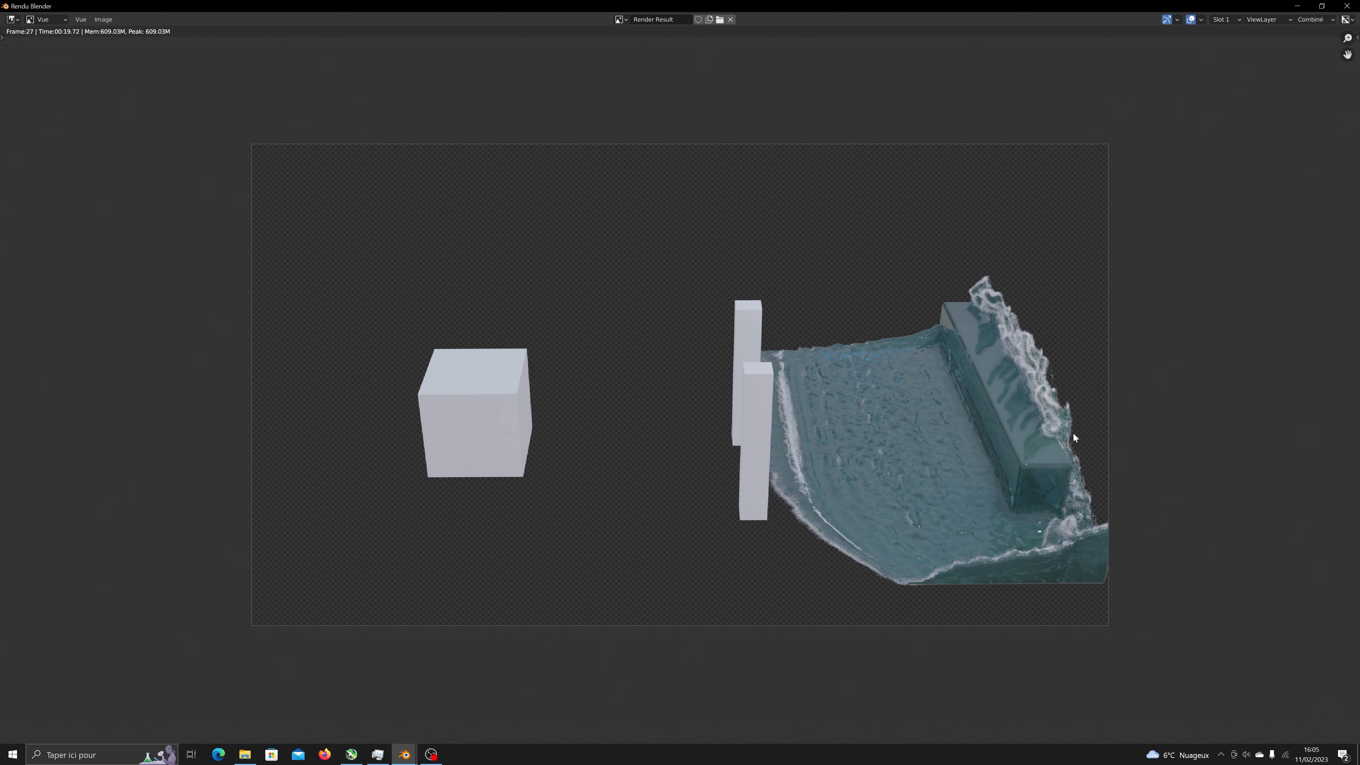
key("Escape")
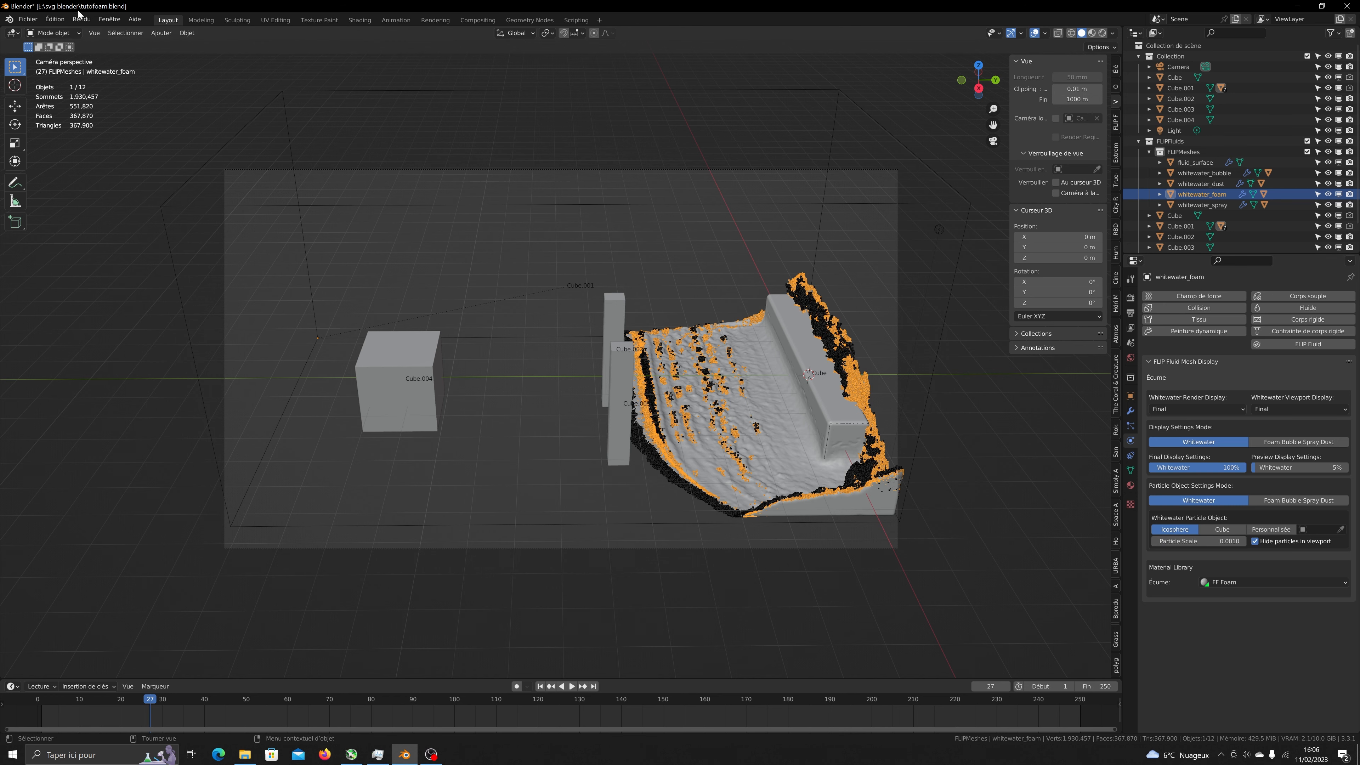